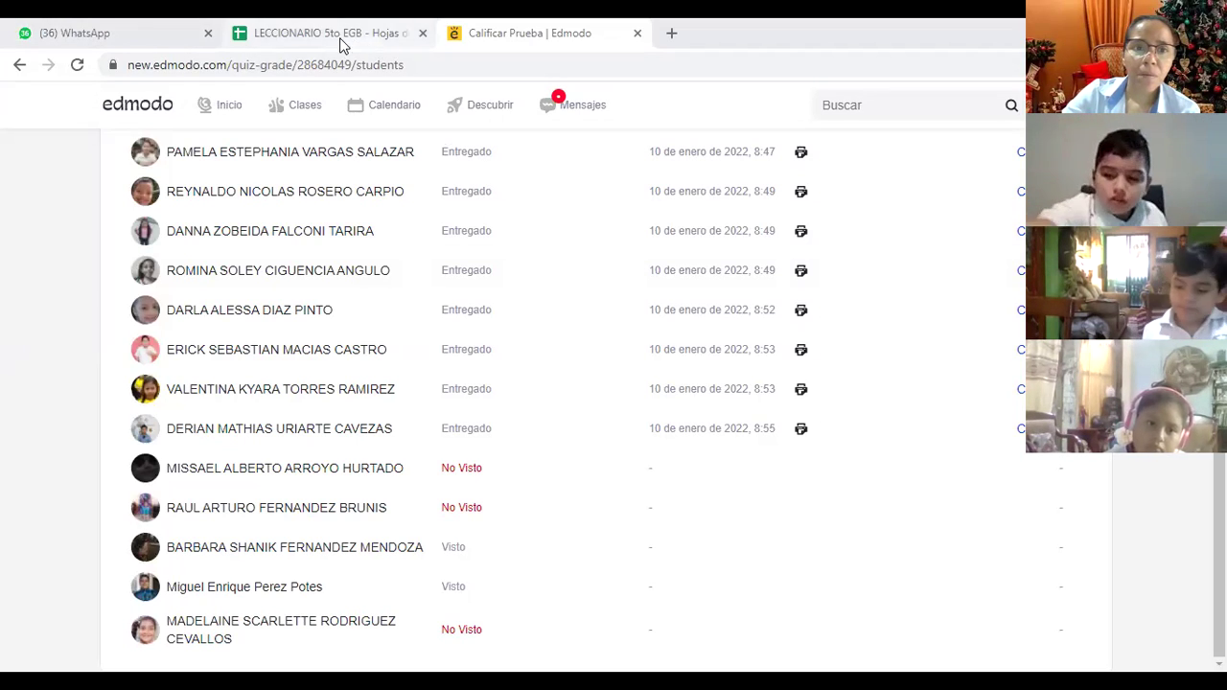
Step: Switch to the LECCIONARIO 5to EGB spreadsheet and look over the student list on the LUNES sheet
{"action": "left_click", "coordinate": [160, 33]}
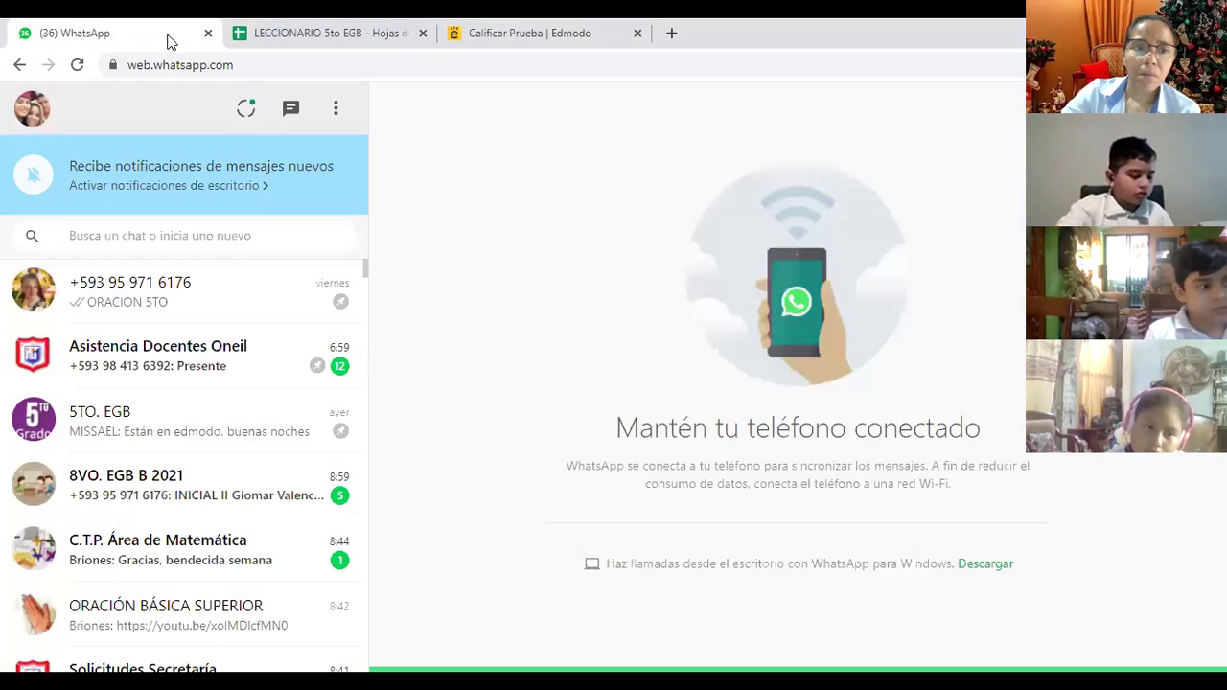
{"action": "left_click", "coordinate": [341, 38]}
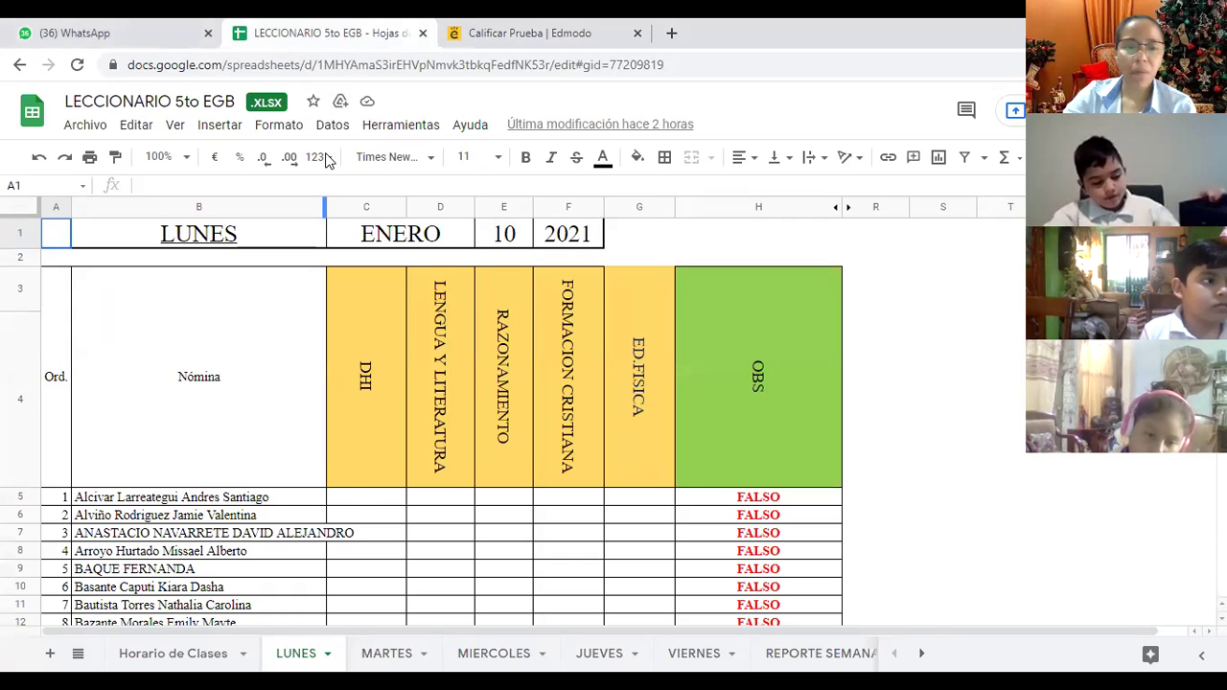
{"action": "scroll", "coordinate": [325, 158], "scroll_direction": "down", "scroll_amount": 3}
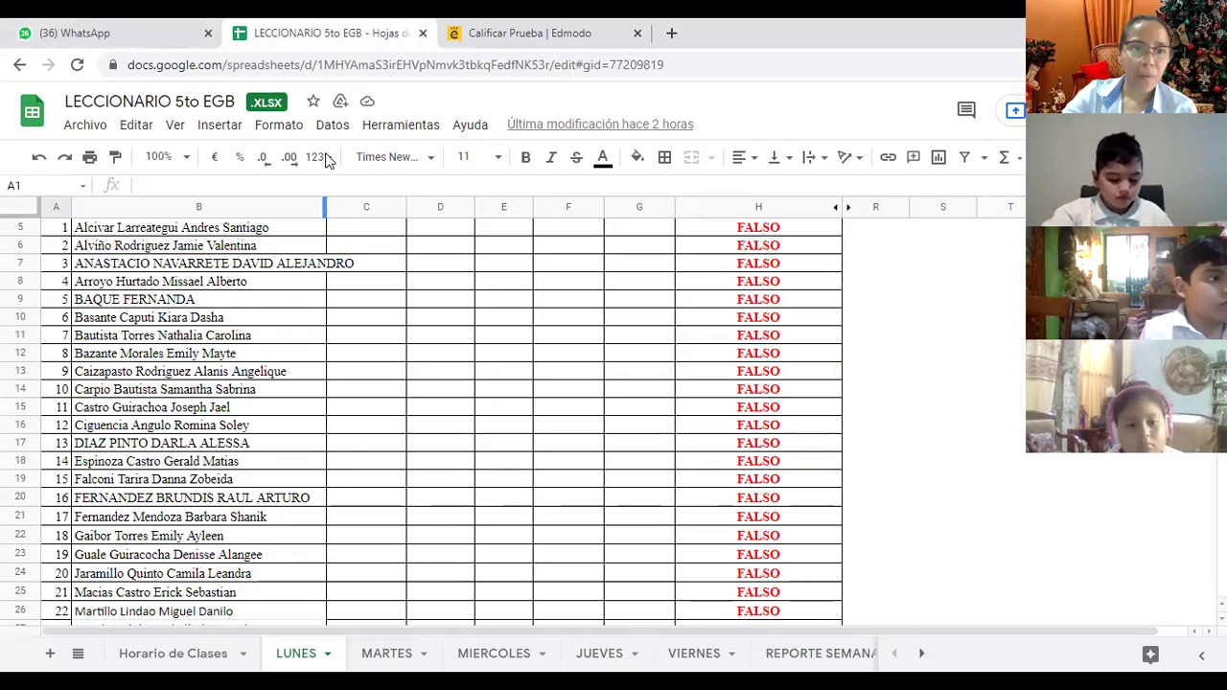
{"action": "scroll", "coordinate": [326, 158], "scroll_direction": "up", "scroll_amount": 2}
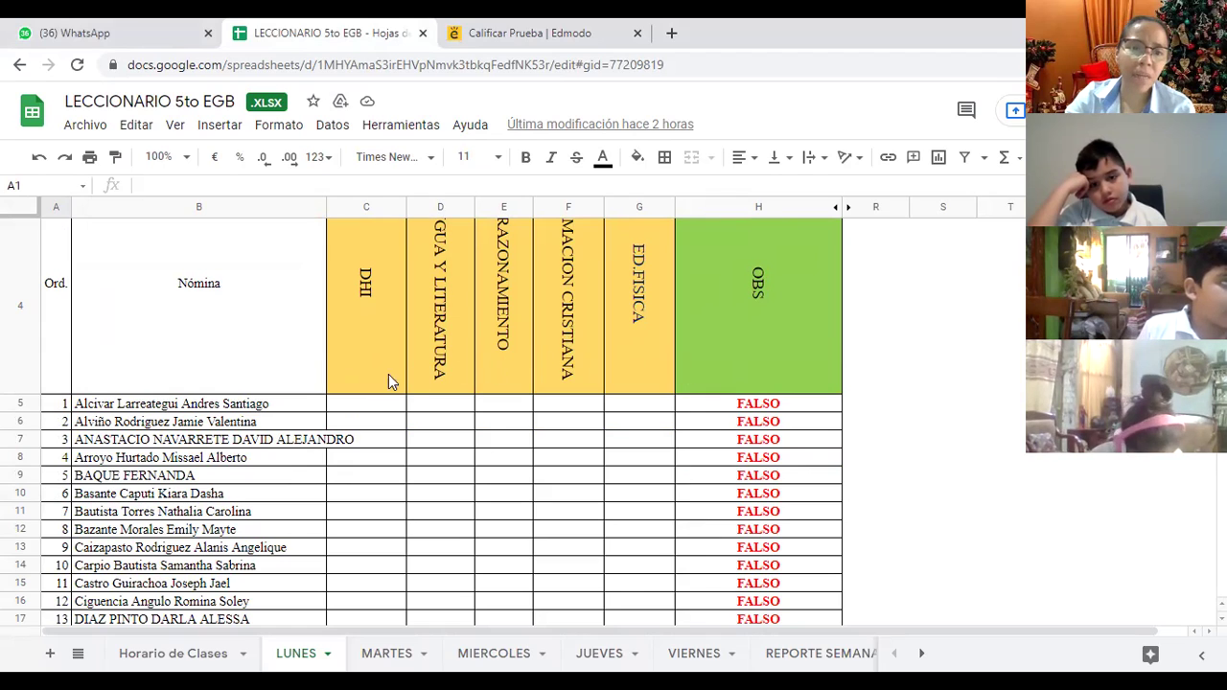
{"action": "left_click", "coordinate": [372, 404]}
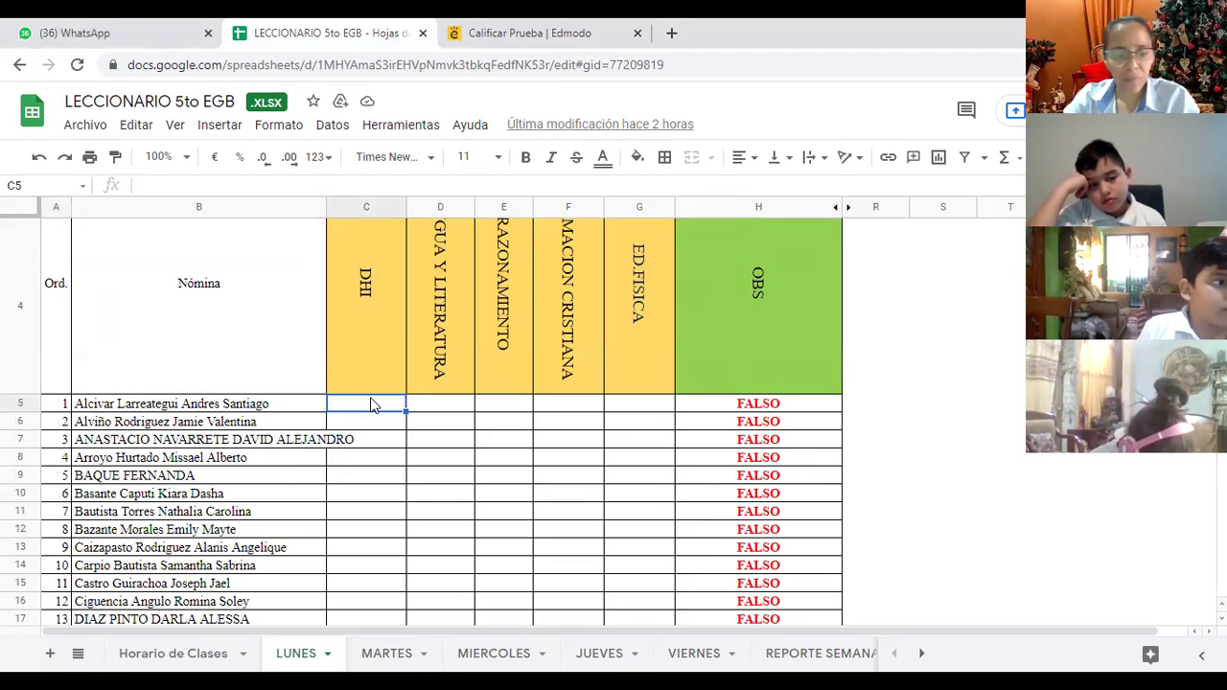
{"action": "type", "text": "a"}
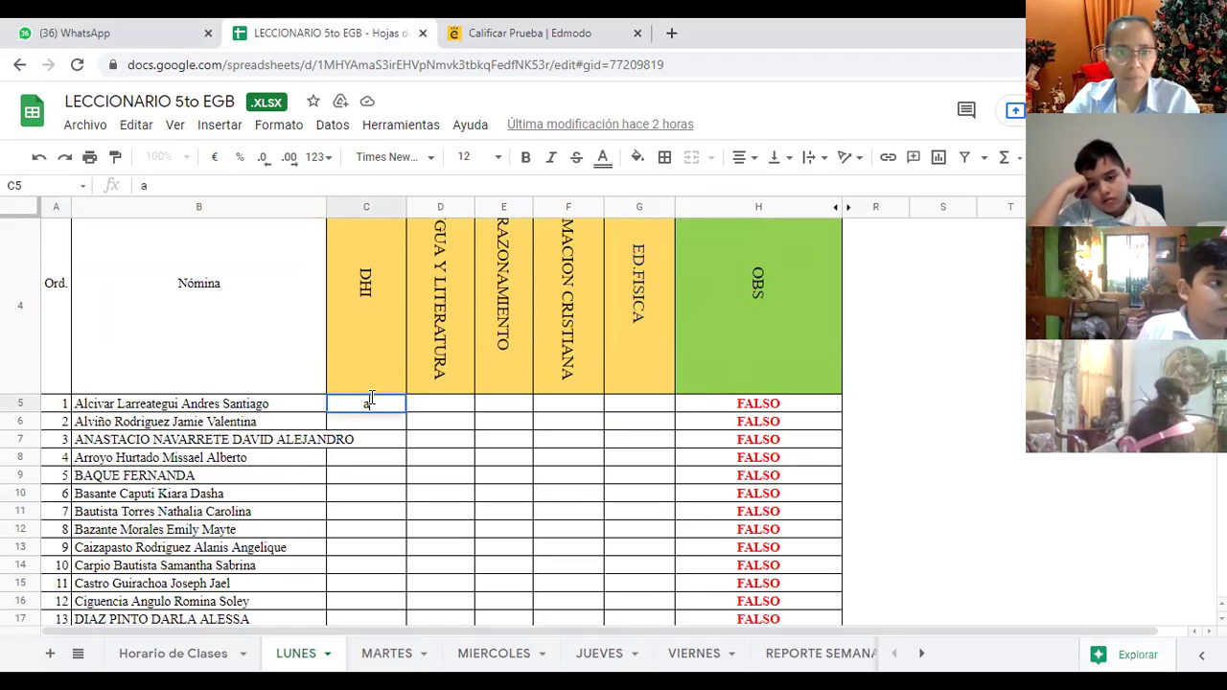
{"action": "left_click", "coordinate": [427, 404]}
{"action": "type", "text": "a"}
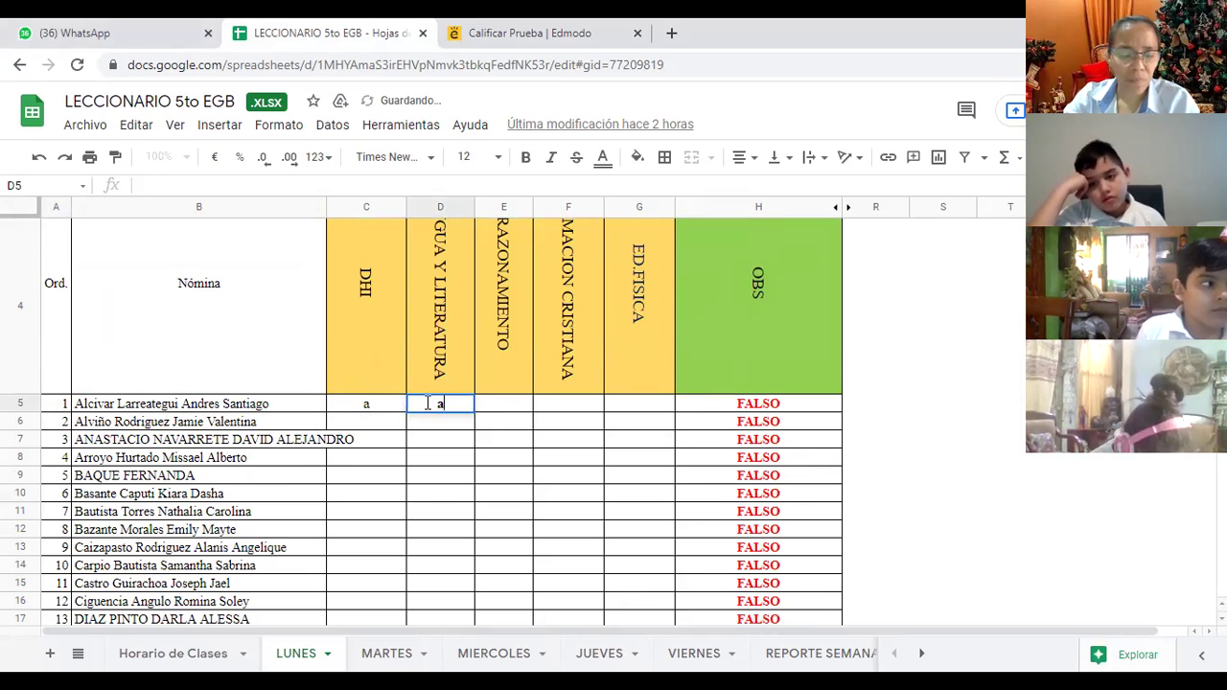
{"action": "key", "text": "ctrl+b"}
{"action": "key", "text": "BackSpace"}
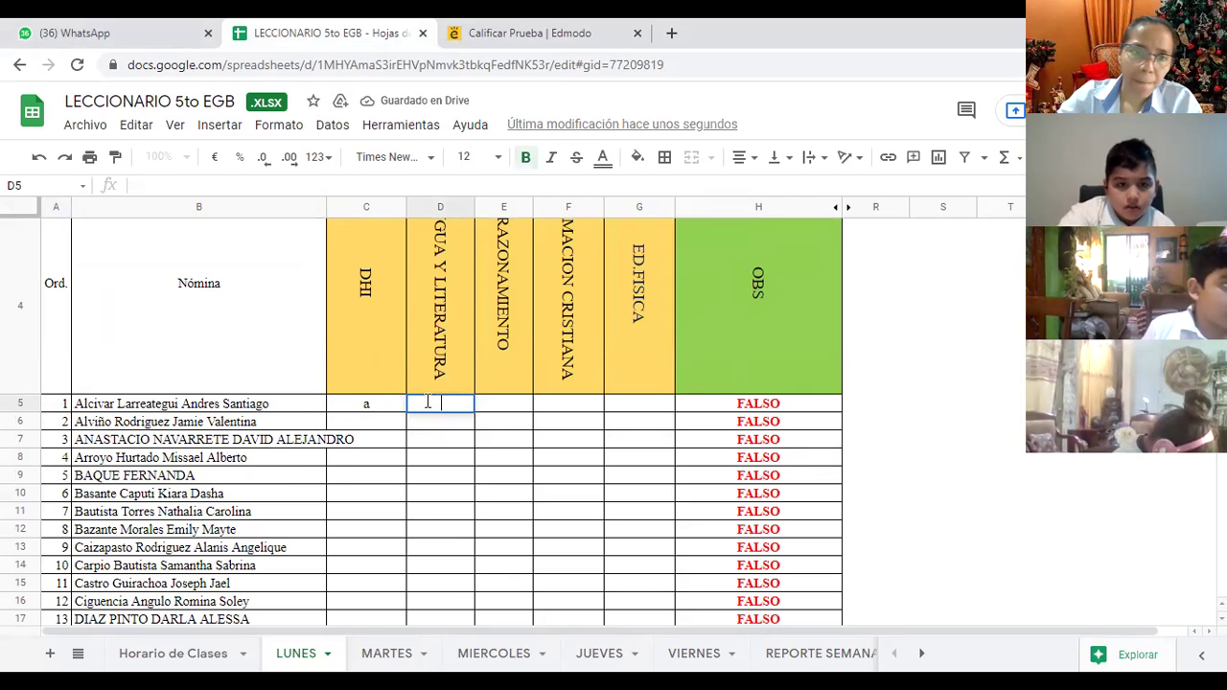
Step: Mark students 1 and 2 with an uppercase A under DHI and LENGUA Y LITERATURA (C5:D6)
{"action": "left_click", "coordinate": [375, 406]}
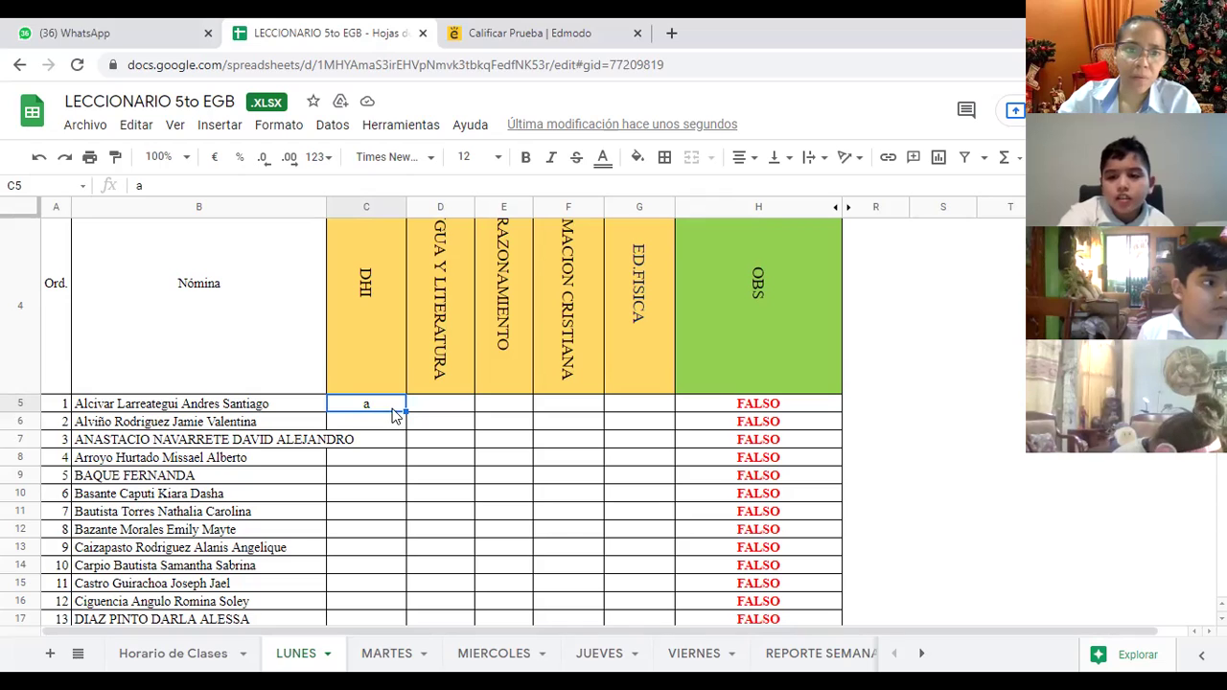
{"action": "type", "text": "A"}
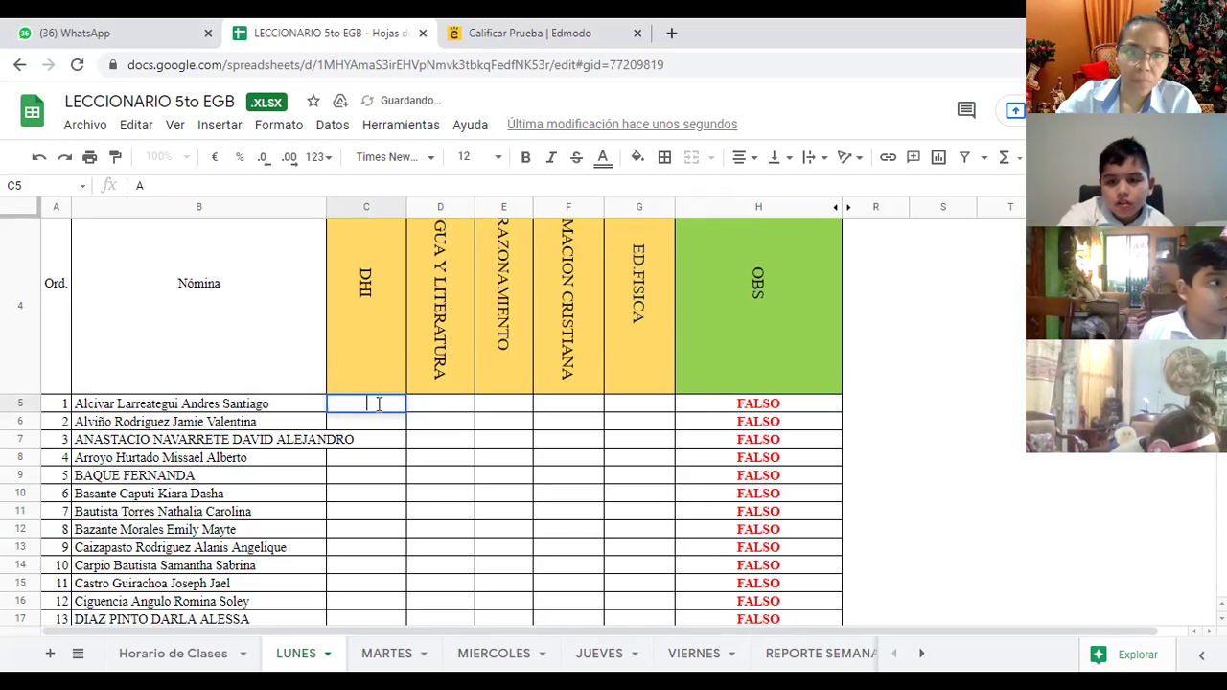
{"action": "left_click", "coordinate": [436, 410]}
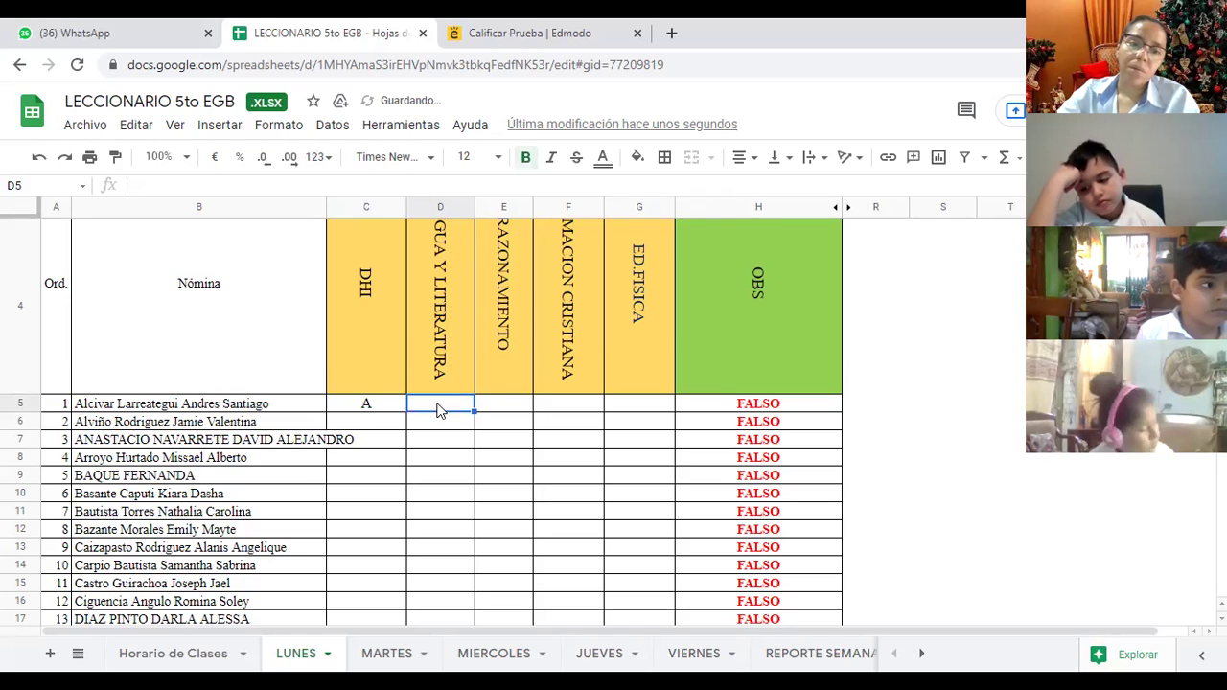
{"action": "type", "text": "A"}
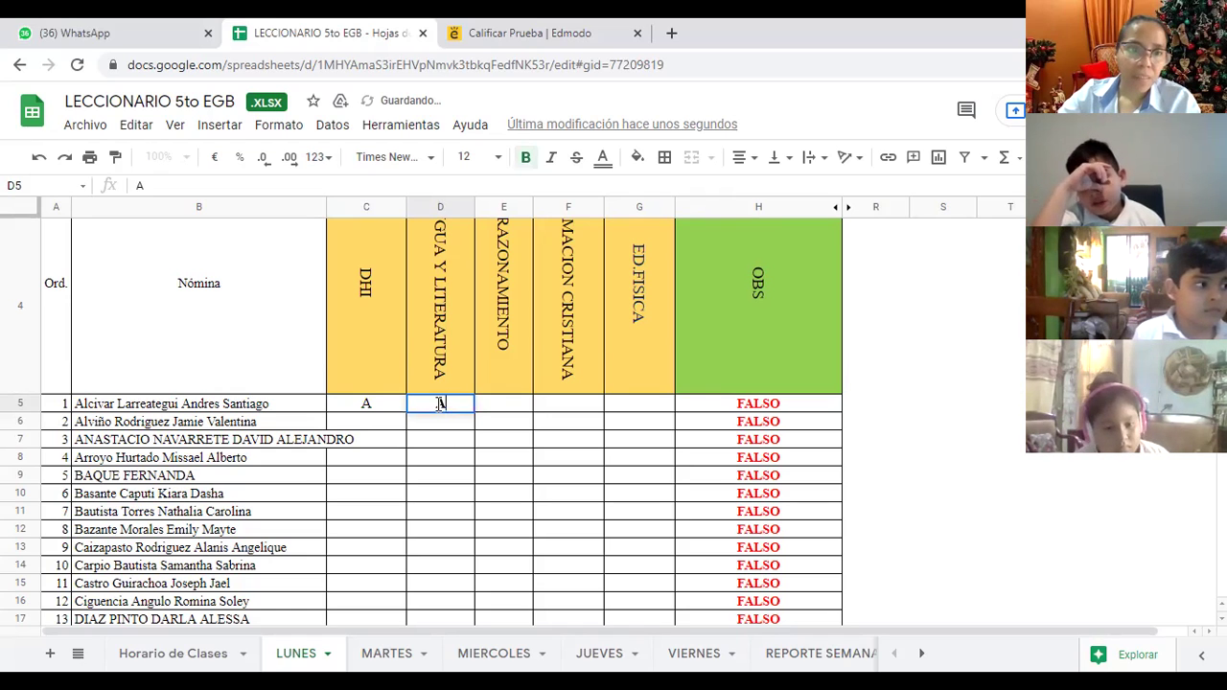
{"action": "left_click", "coordinate": [380, 428]}
{"action": "type", "text": "A"}
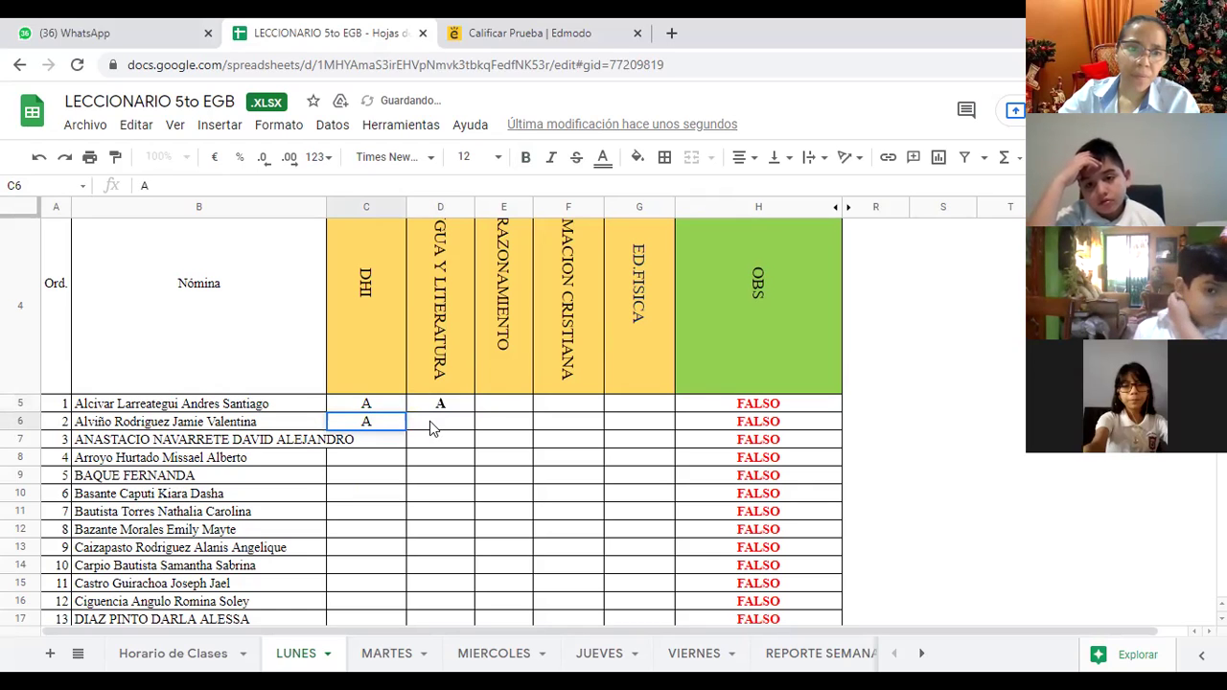
{"action": "left_click", "coordinate": [430, 429]}
{"action": "type", "text": "A"}
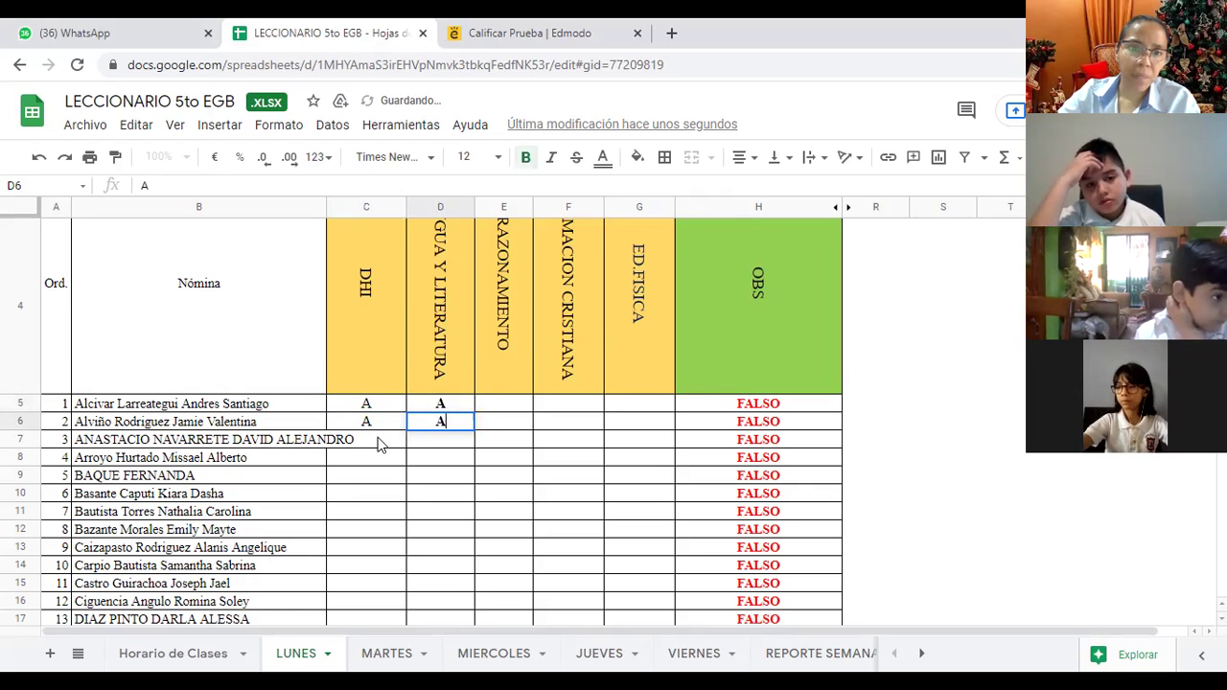
Step: Enter A under DHI and LENGUA Y LITERATURA for students 3 and 4 (C7:D8)
{"action": "left_click", "coordinate": [380, 443]}
{"action": "type", "text": "A"}
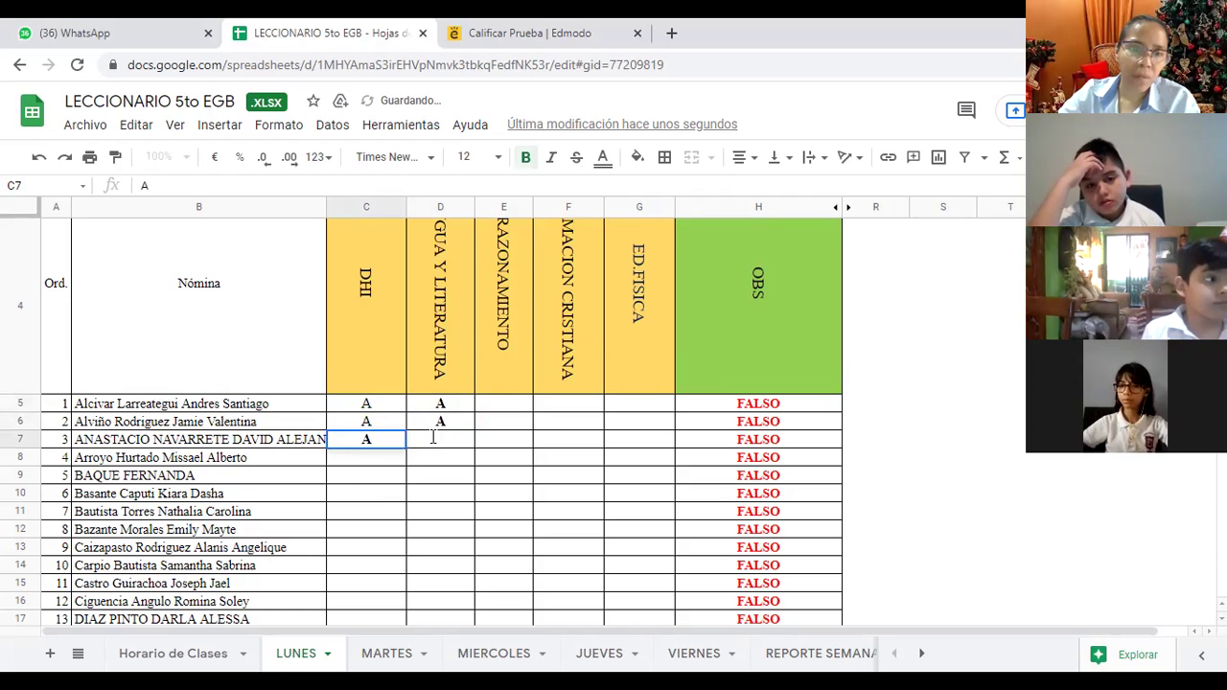
{"action": "left_click", "coordinate": [432, 437]}
{"action": "type", "text": "A"}
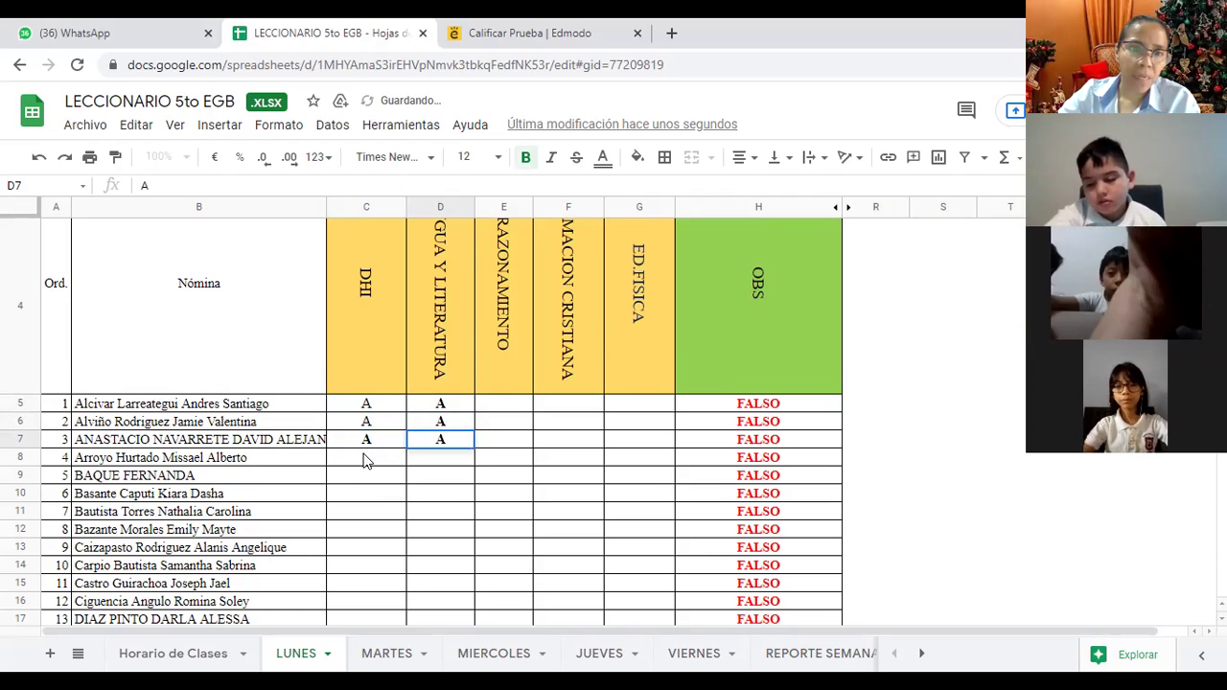
{"action": "left_click", "coordinate": [365, 457]}
{"action": "type", "text": "A"}
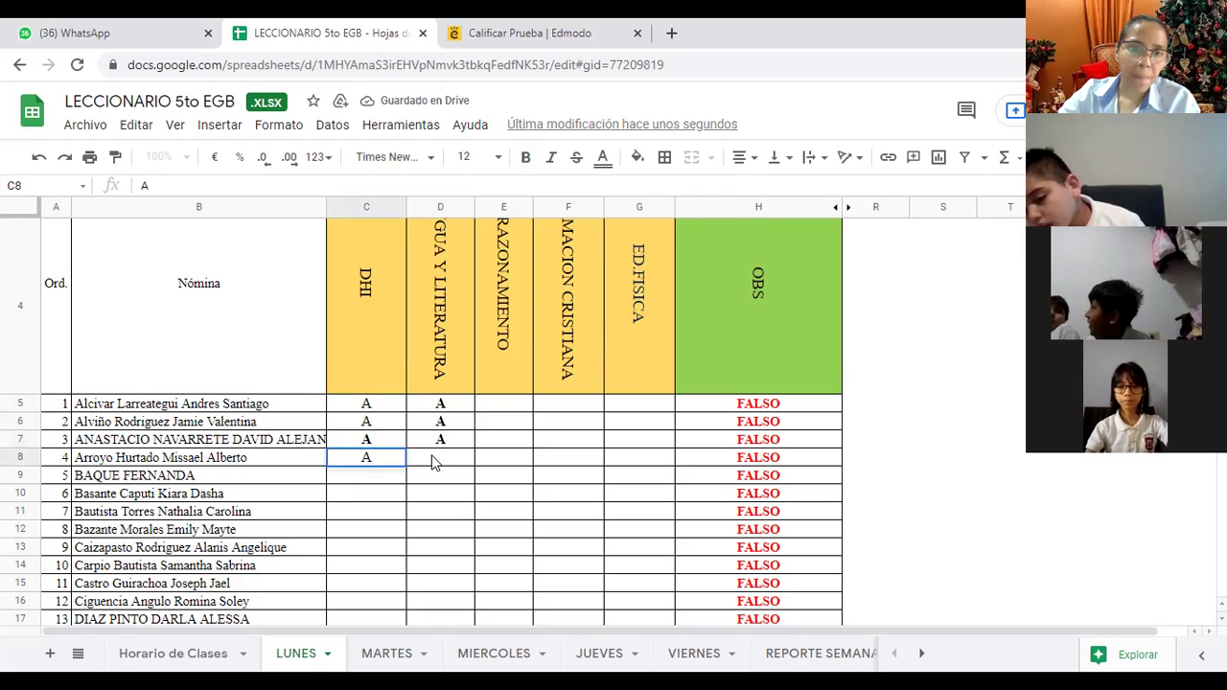
{"action": "left_click", "coordinate": [431, 462]}
{"action": "type", "text": "A"}
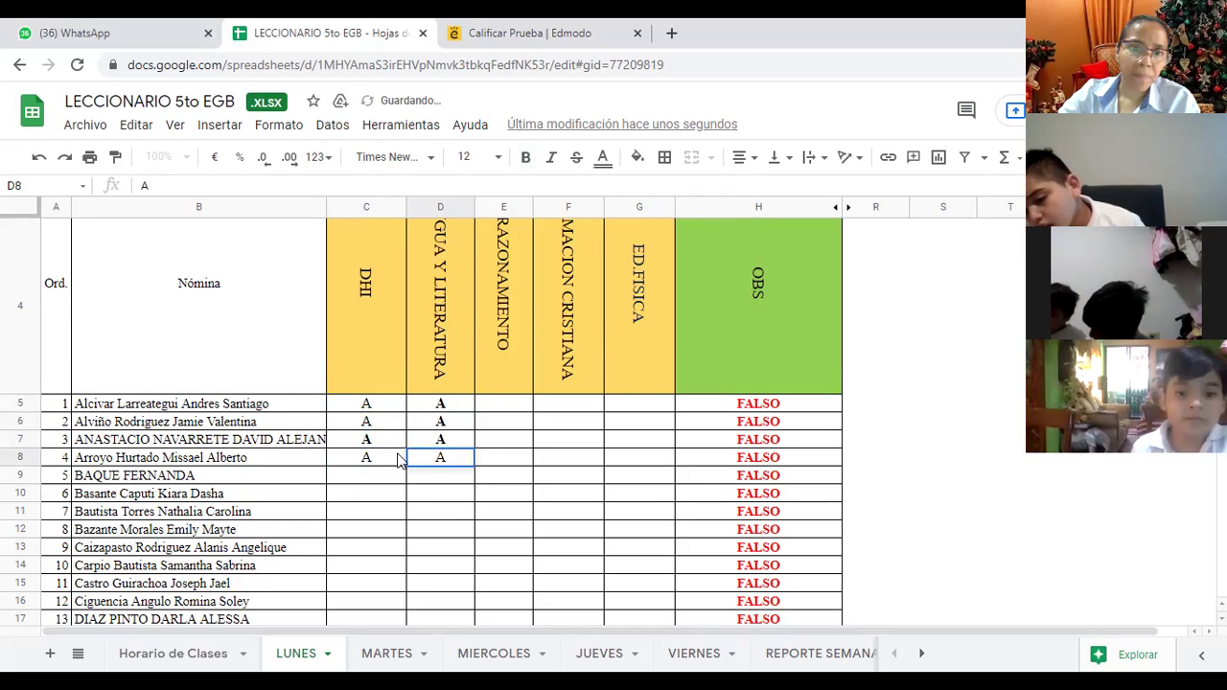
{"action": "scroll", "coordinate": [397, 460], "scroll_direction": "down", "scroll_amount": 2}
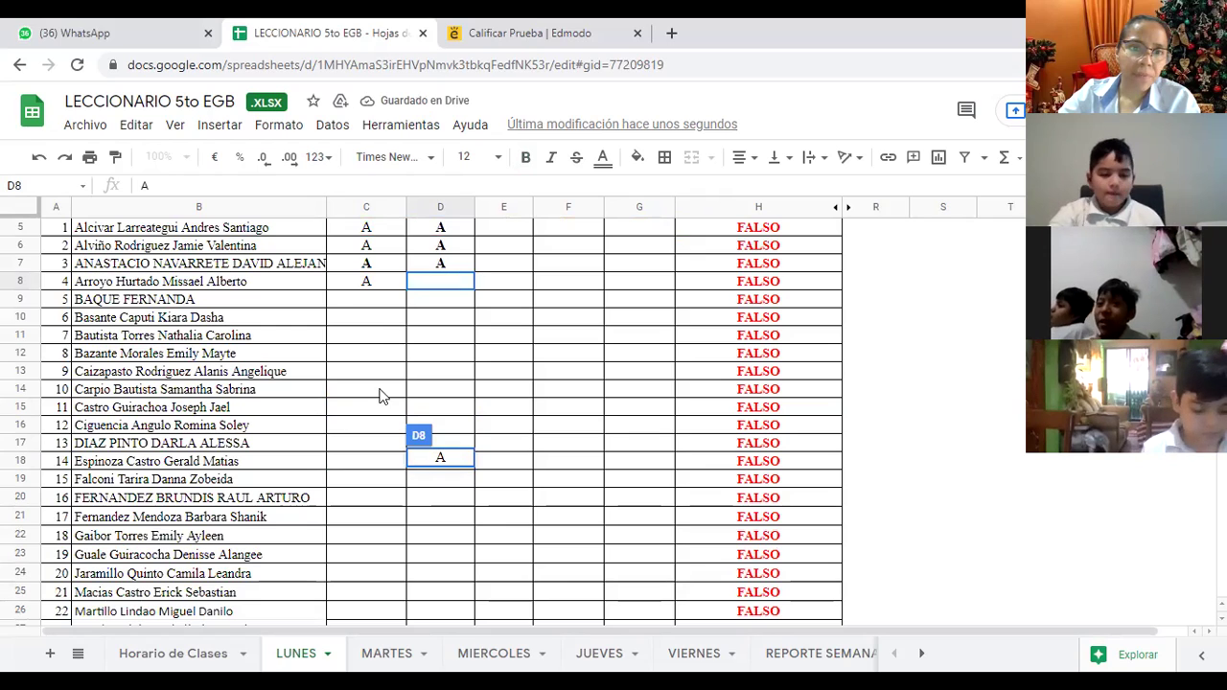
{"action": "left_click", "coordinate": [451, 289]}
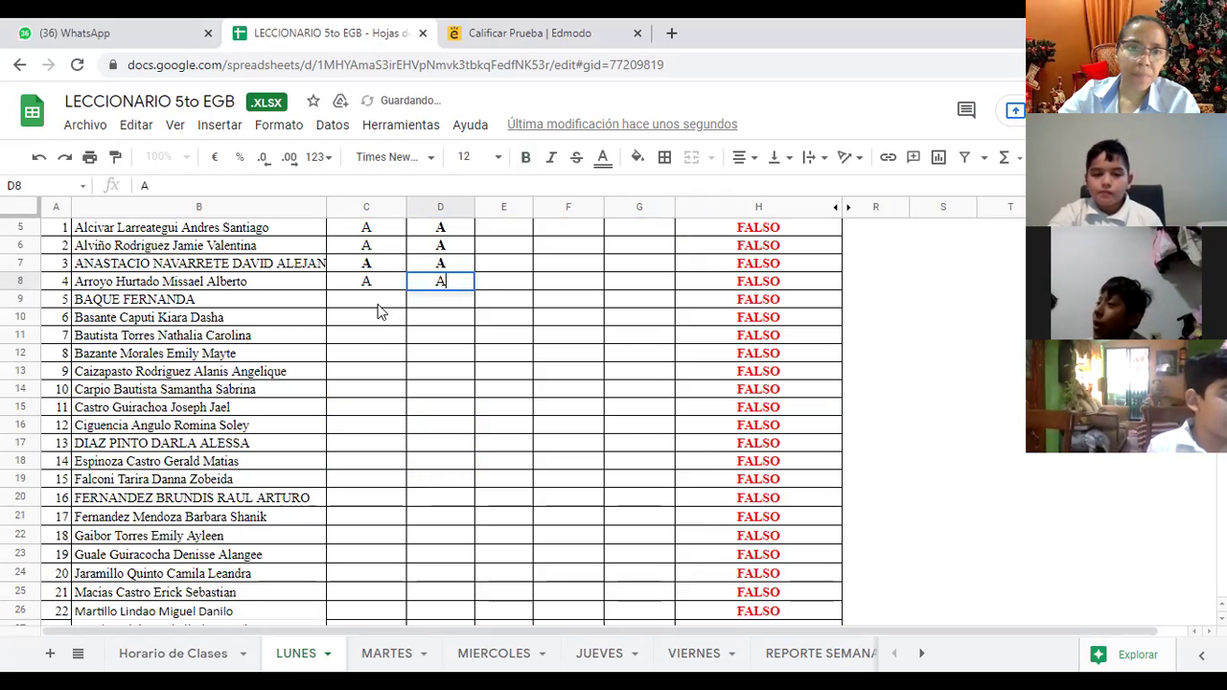
Step: Enter A in both the DHI and LENGUA Y LITERATURA cells of student 5 (C9:D9)
{"action": "left_click", "coordinate": [381, 301]}
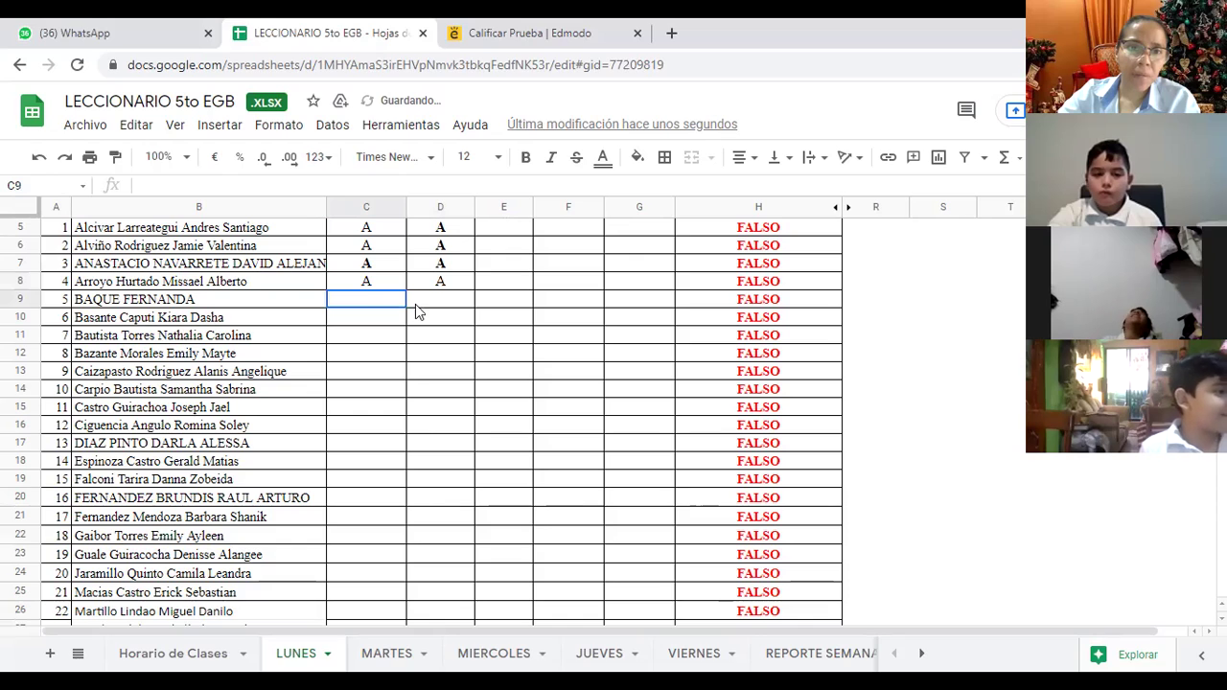
{"action": "type", "text": "A"}
{"action": "left_click", "coordinate": [434, 304]}
{"action": "type", "text": "A"}
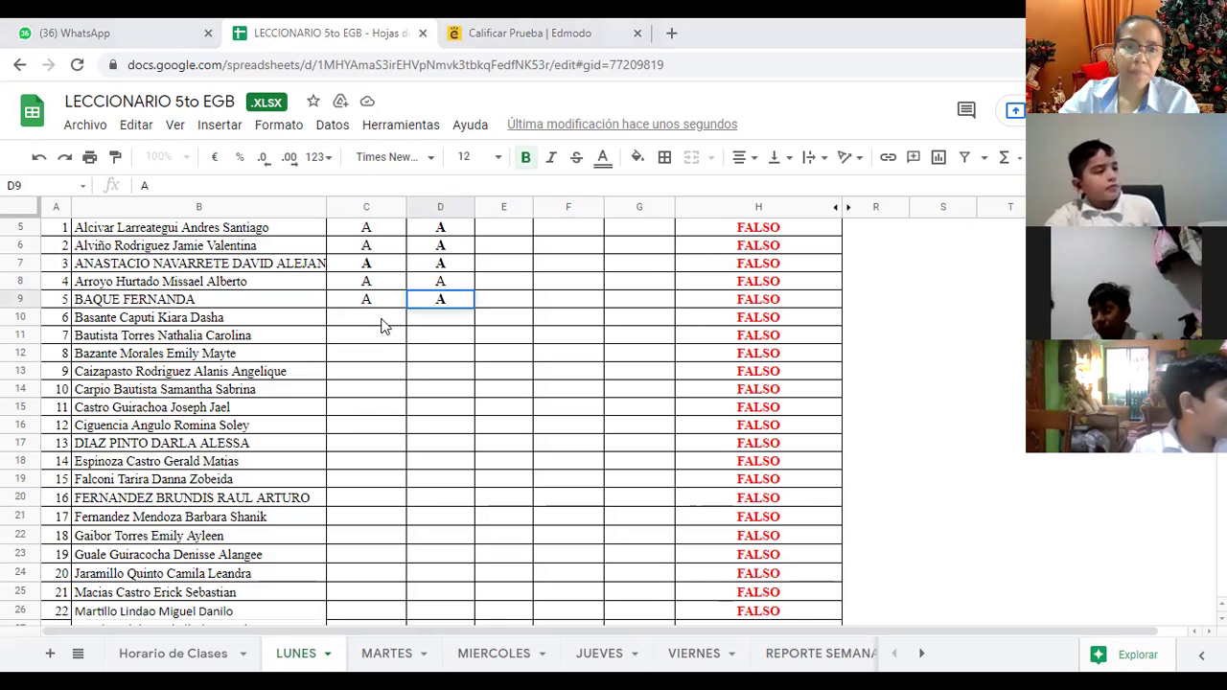
{"action": "key", "text": "Return"}
Step: Record F for student 6 under both DHI and LENGUA Y LITERATURA (C10:D10)
{"action": "type", "text": "A"}
{"action": "key", "text": "Tab"}
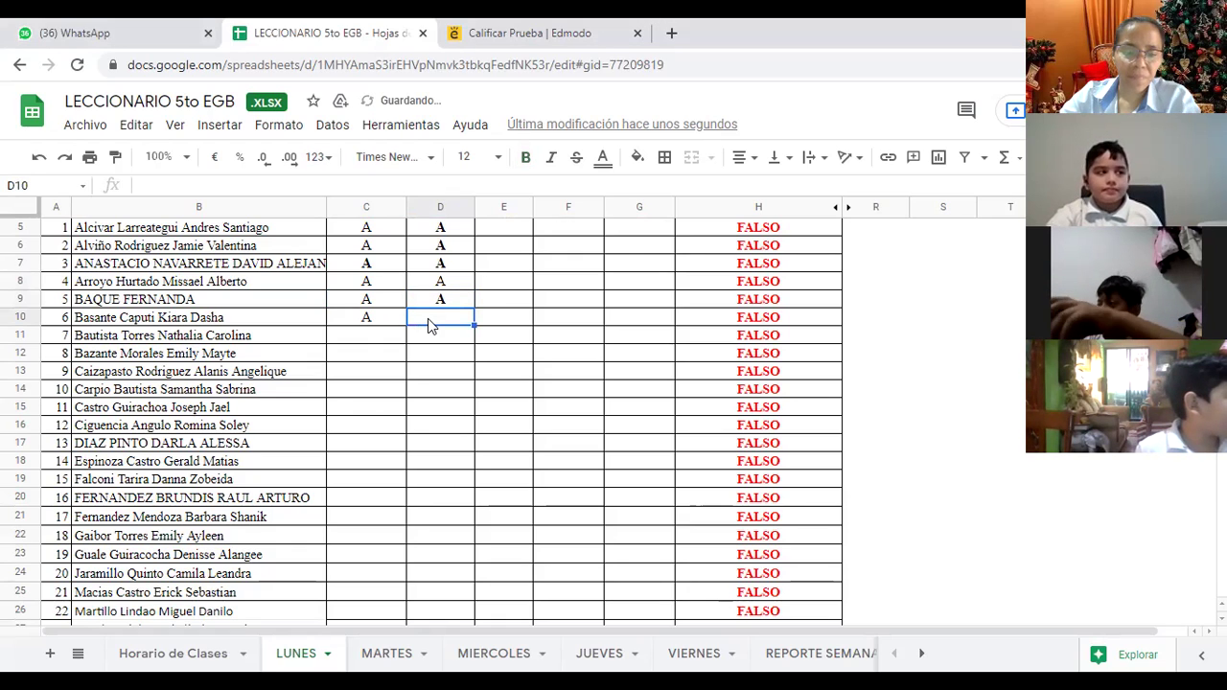
{"action": "type", "text": "F"}
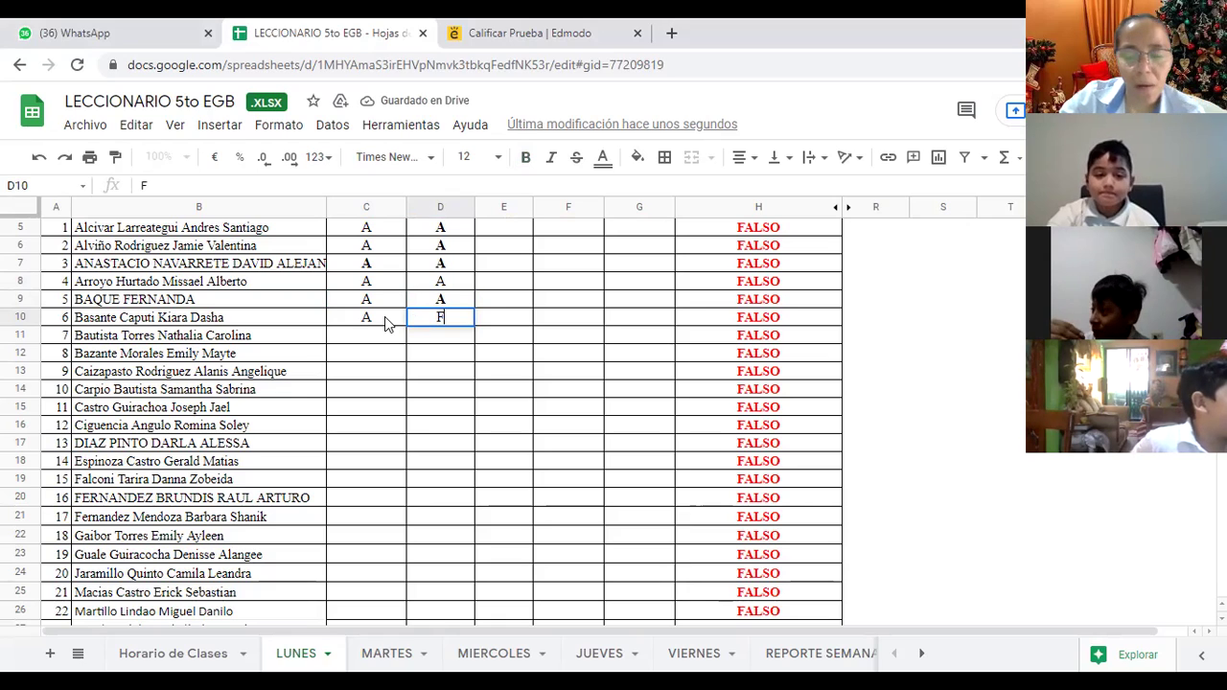
{"action": "left_click", "coordinate": [384, 317]}
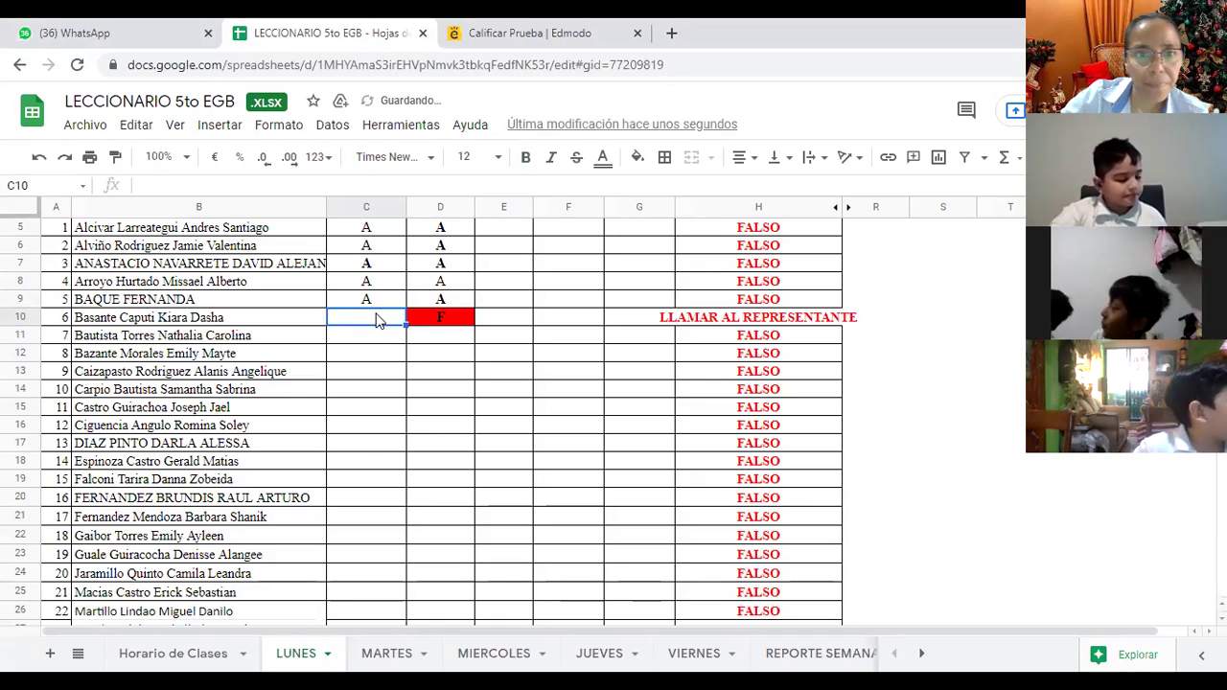
{"action": "type", "text": "F"}
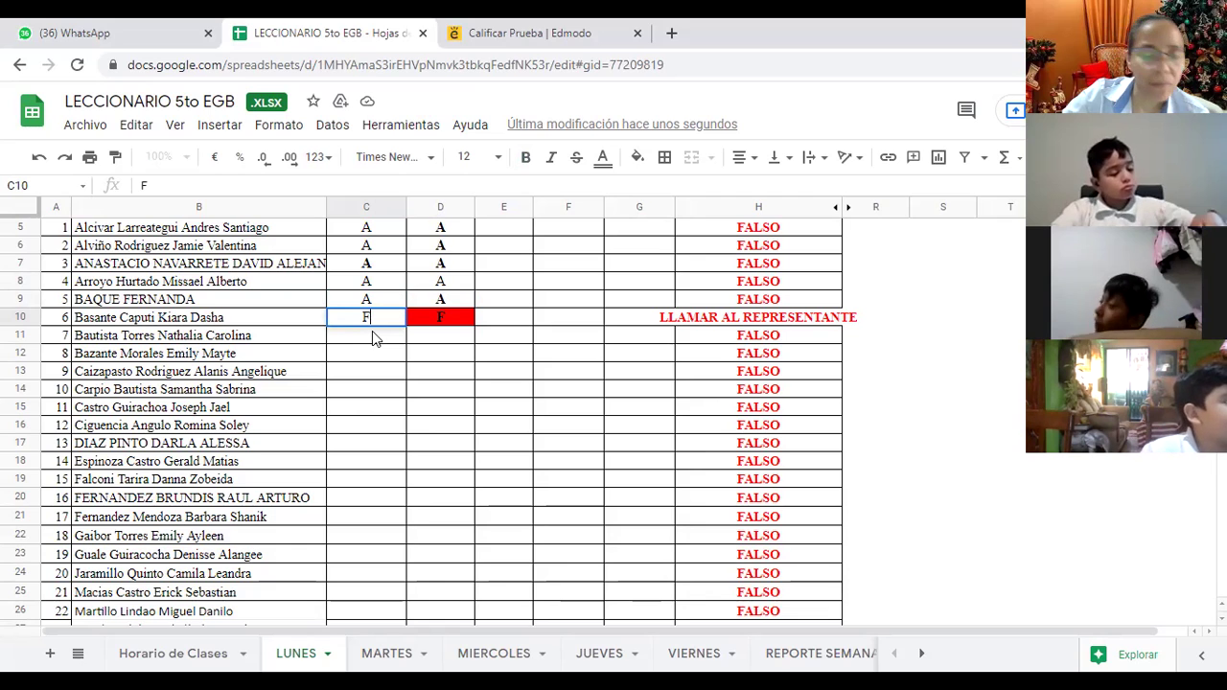
{"action": "key", "text": "Return"}
Step: Enter A under DHI and LENGUA Y LITERATURA for students 7 and 8 (C11:D12)
{"action": "type", "text": "A"}
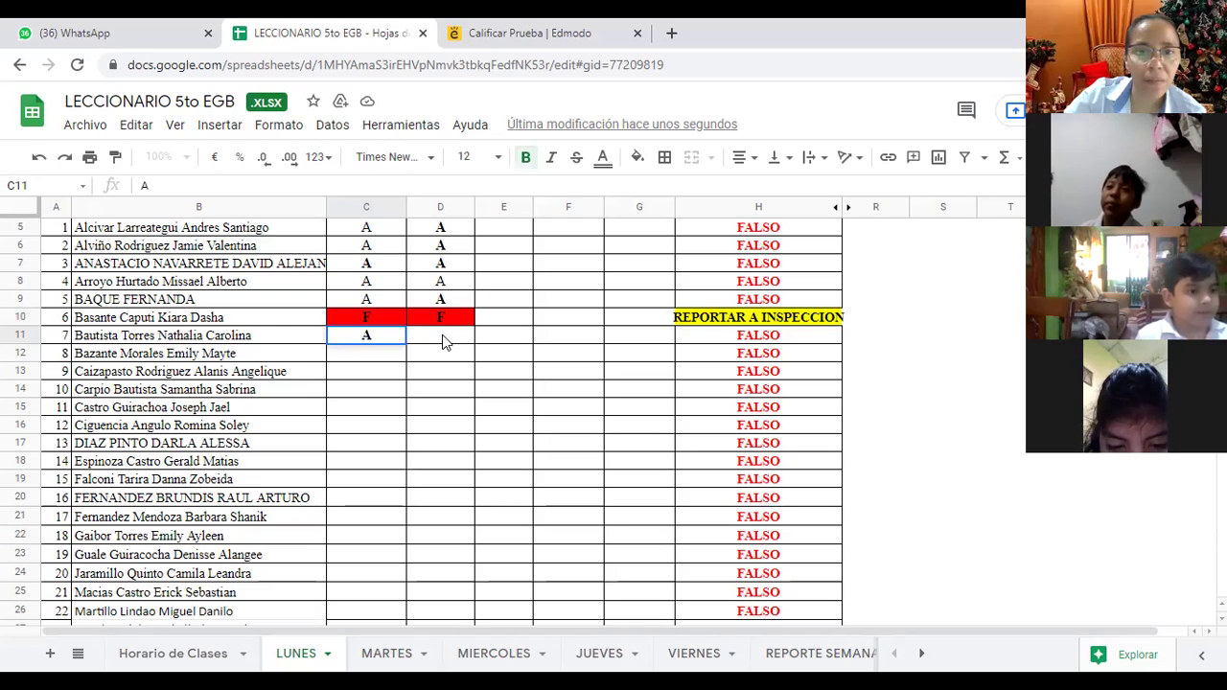
{"action": "left_click", "coordinate": [444, 337]}
{"action": "type", "text": "A"}
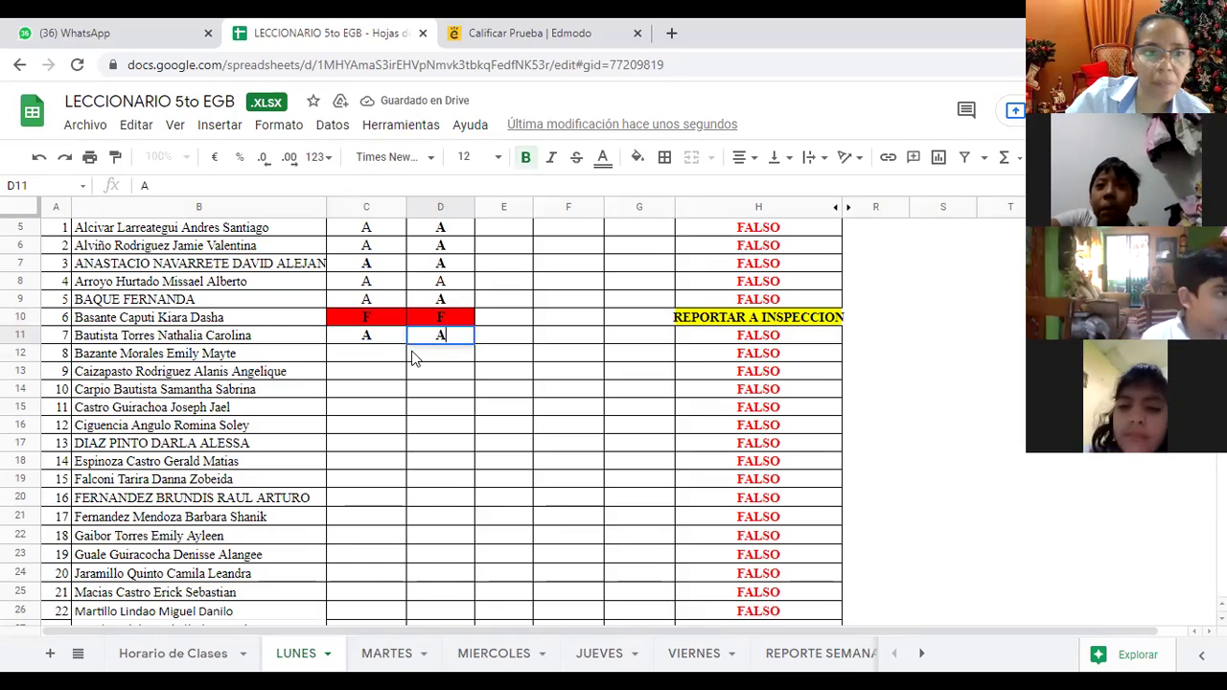
{"action": "left_click", "coordinate": [361, 355]}
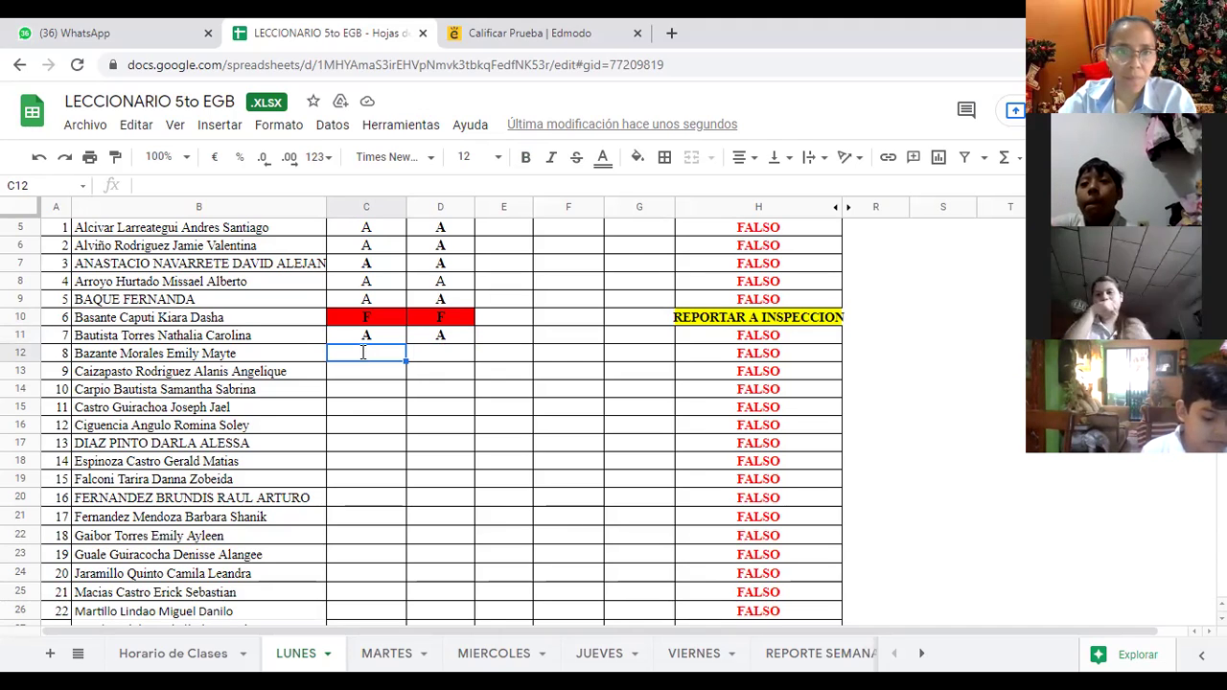
{"action": "type", "text": "A"}
{"action": "left_click", "coordinate": [430, 361]}
{"action": "type", "text": "A"}
Step: Enter A under DHI and LENGUA Y LITERATURA for students 9 and 10 (C13:D14)
{"action": "left_click", "coordinate": [370, 371]}
{"action": "type", "text": "A"}
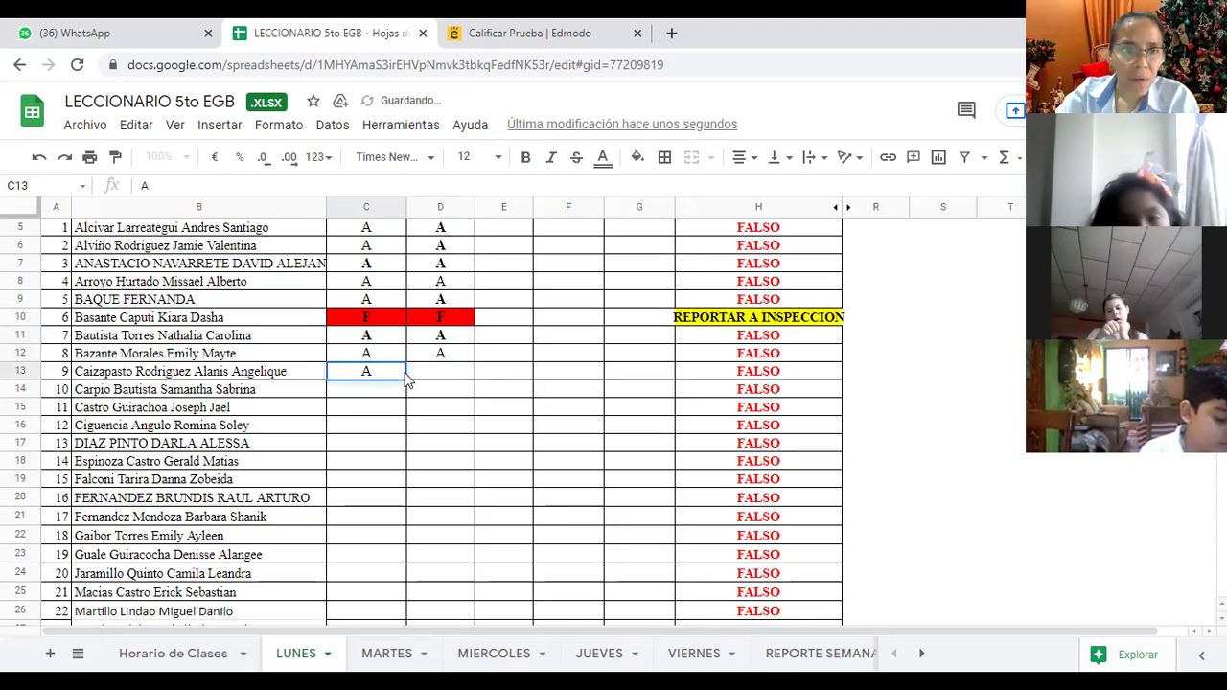
{"action": "left_click", "coordinate": [412, 376]}
{"action": "type", "text": "A"}
{"action": "left_click", "coordinate": [363, 388]}
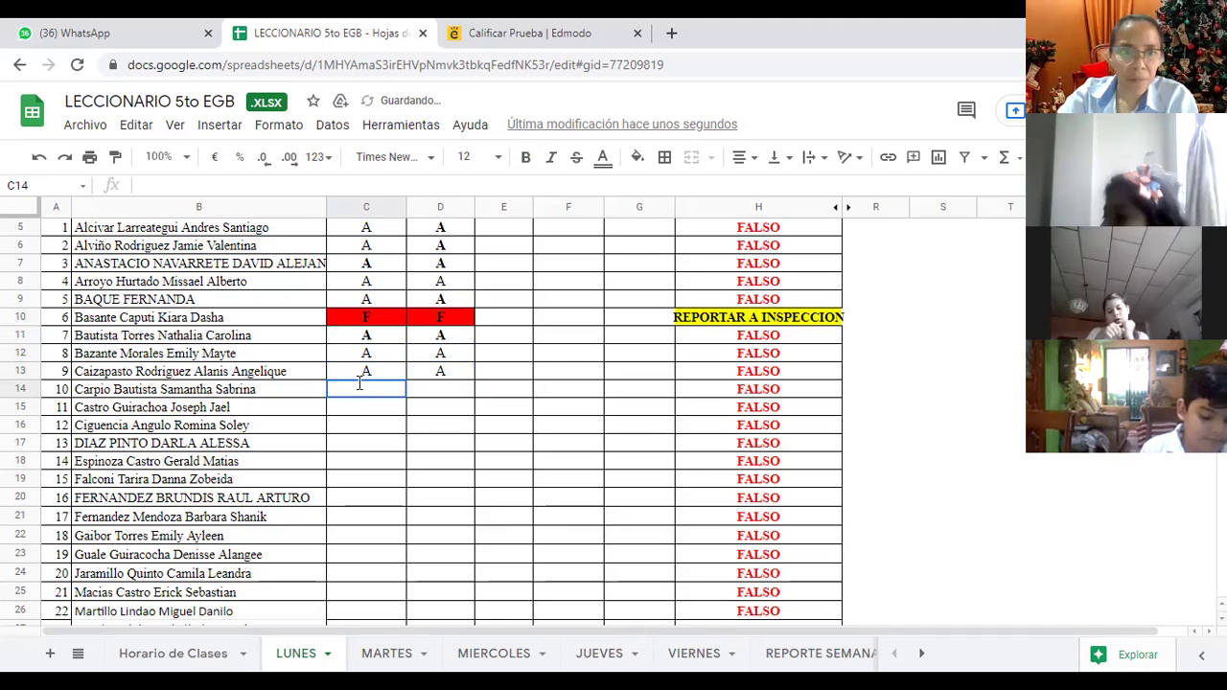
{"action": "type", "text": "A"}
{"action": "left_click", "coordinate": [431, 391]}
{"action": "type", "text": "A"}
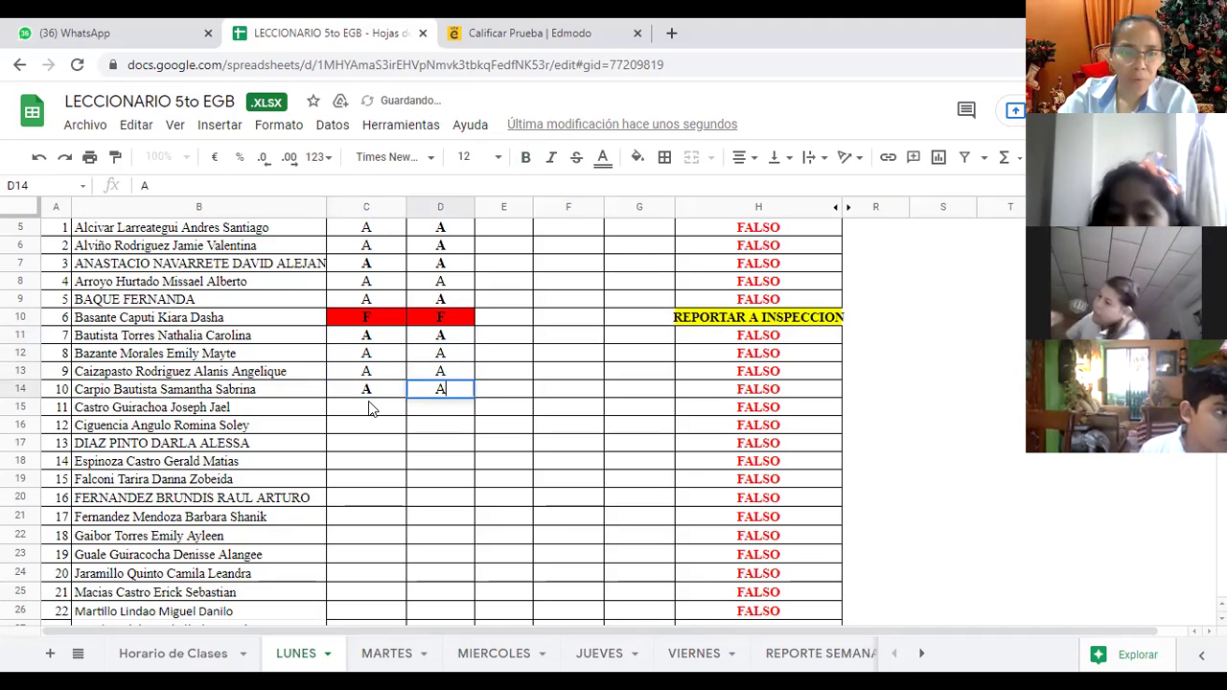
Step: Enter A under DHI and LENGUA Y LITERATURA for students 11 and 12 (C15:D16)
{"action": "left_click", "coordinate": [372, 408]}
{"action": "type", "text": "A"}
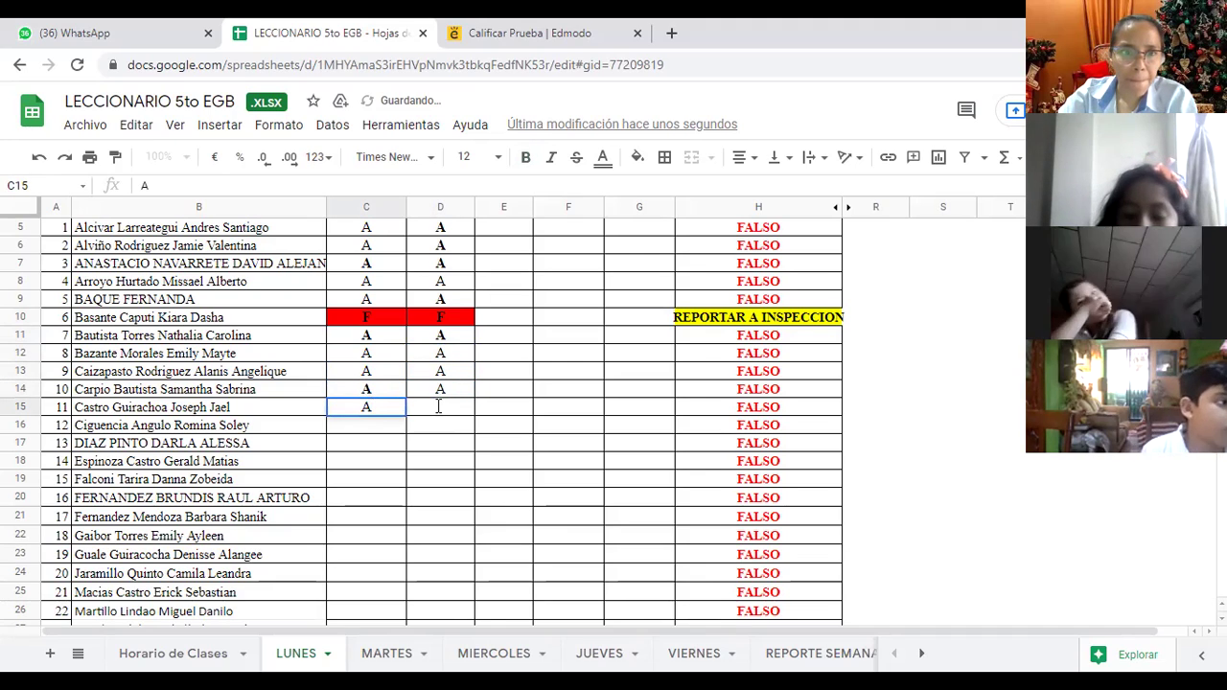
{"action": "left_click", "coordinate": [438, 406]}
{"action": "type", "text": "A"}
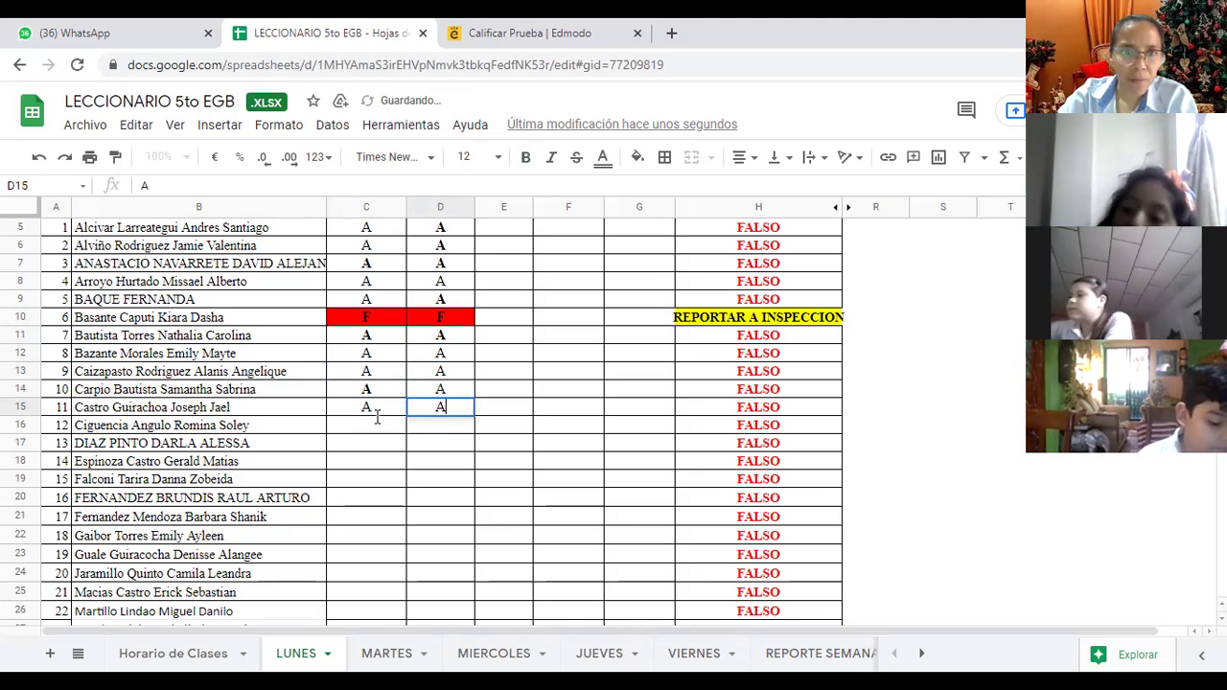
{"action": "left_click", "coordinate": [402, 423]}
{"action": "type", "text": "A"}
{"action": "left_click", "coordinate": [438, 426]}
{"action": "type", "text": "A"}
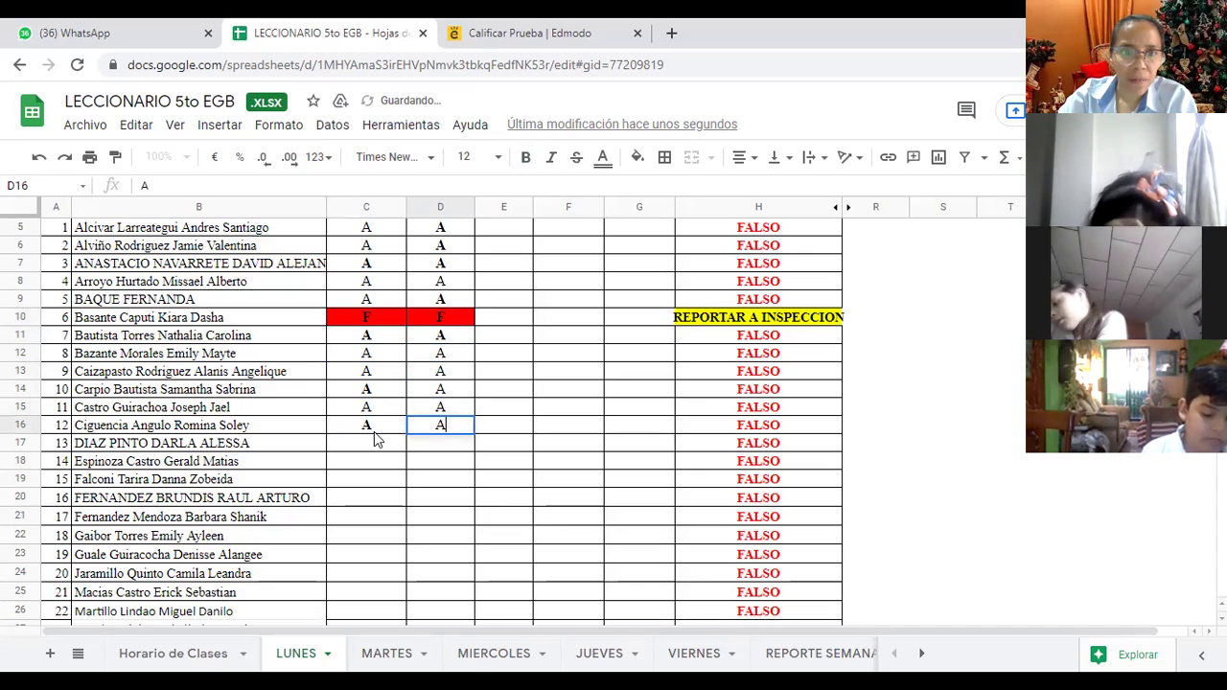
Step: Enter A under DHI and LENGUA Y LITERATURA for student 13 (C17:D17)
{"action": "left_click", "coordinate": [376, 432]}
{"action": "left_click", "coordinate": [378, 443]}
{"action": "type", "text": "A"}
{"action": "left_click", "coordinate": [433, 443]}
{"action": "type", "text": "A"}
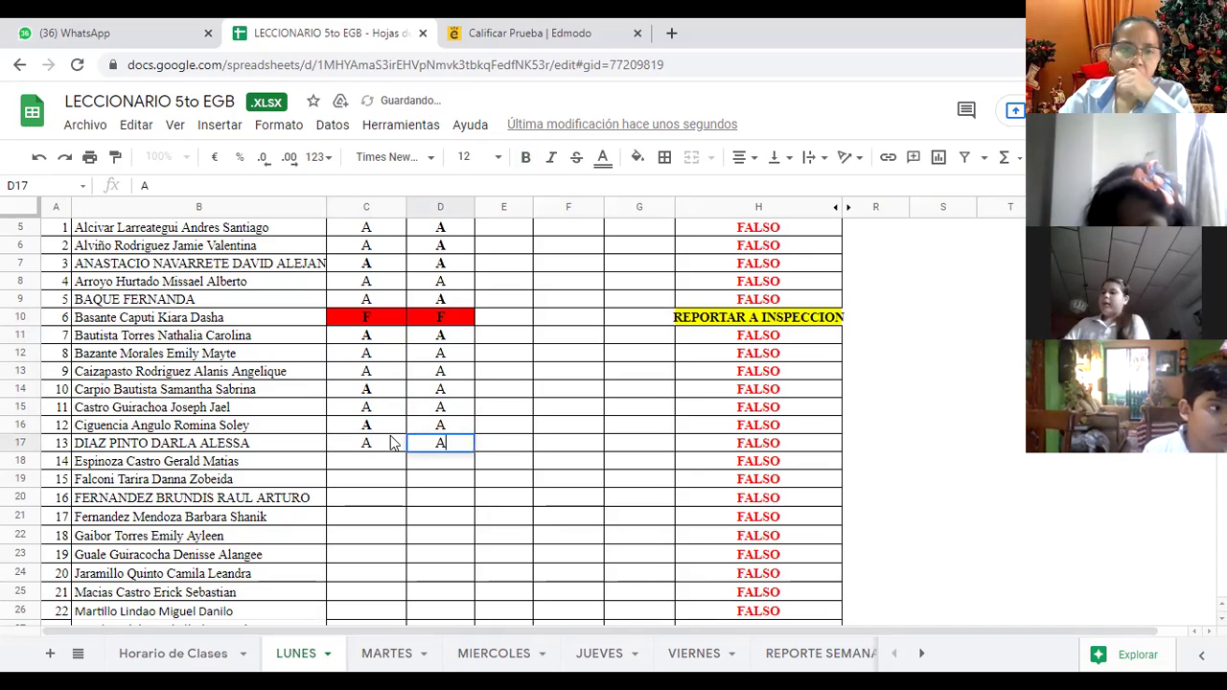
Step: Enter A under DHI and LENGUA Y LITERATURA for students 14 and 15 (C18:D19)
{"action": "scroll", "coordinate": [390, 443], "scroll_direction": "down", "scroll_amount": 2}
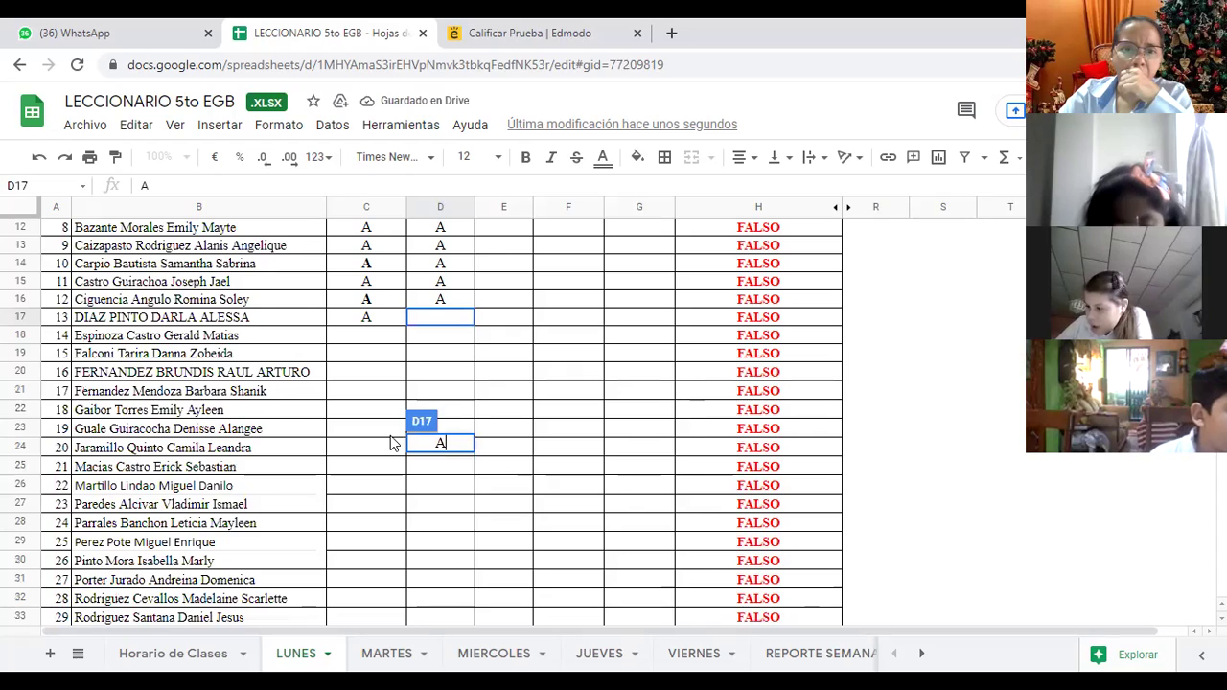
{"action": "scroll", "coordinate": [388, 421], "scroll_direction": "down", "scroll_amount": 1}
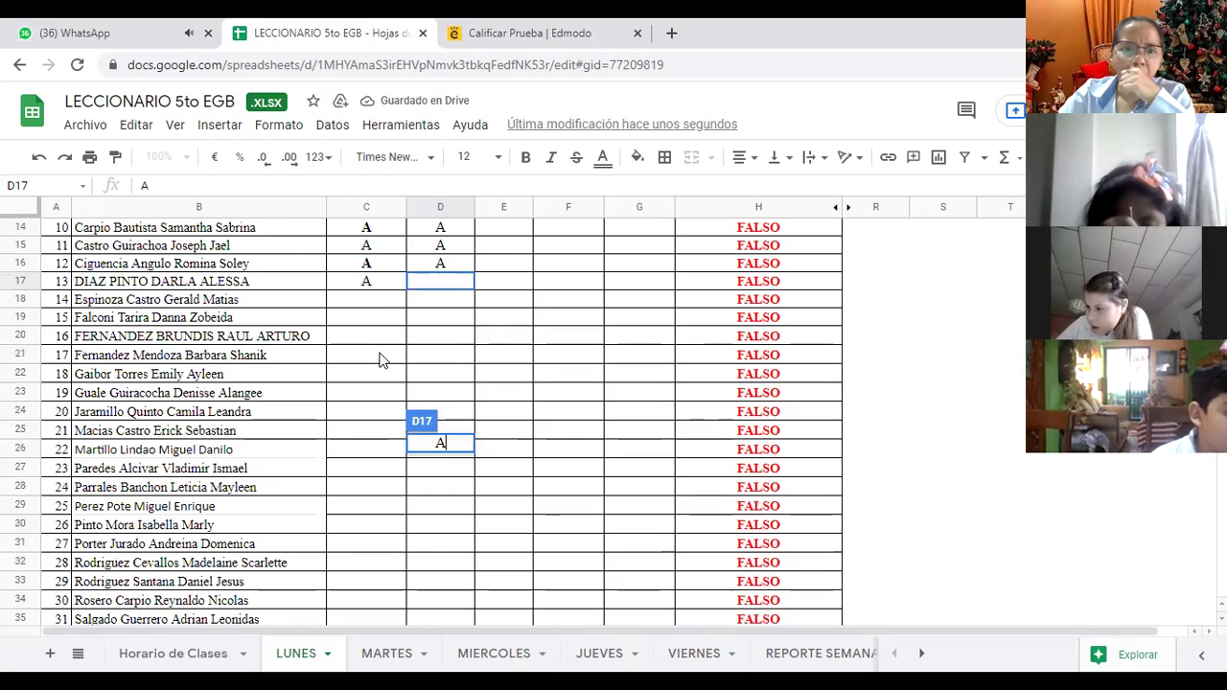
{"action": "left_click", "coordinate": [379, 302]}
{"action": "type", "text": "A"}
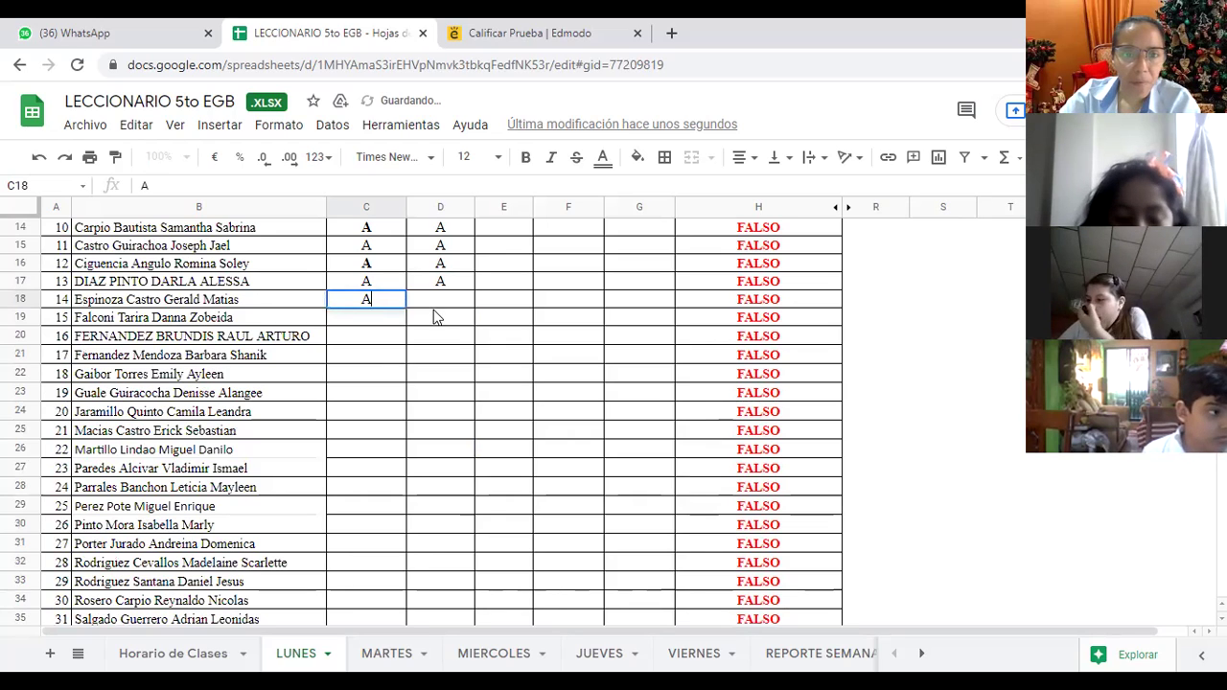
{"action": "left_click", "coordinate": [380, 318]}
{"action": "type", "text": "A"}
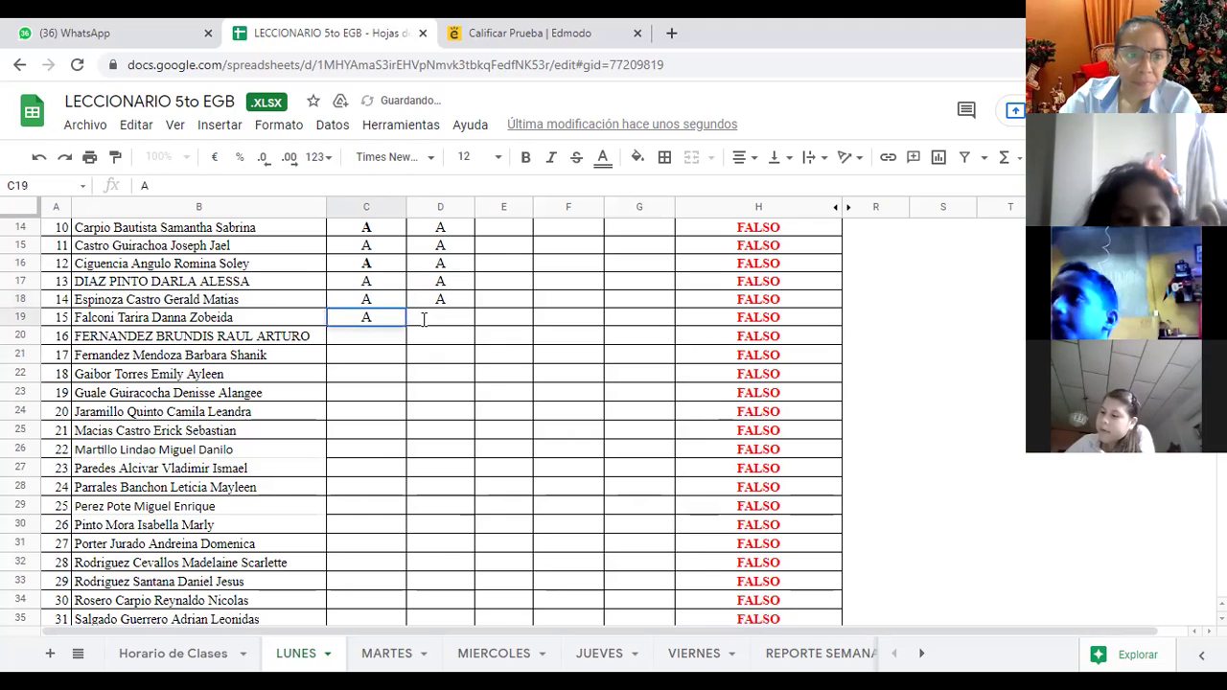
{"action": "left_click", "coordinate": [423, 319]}
{"action": "type", "text": "A"}
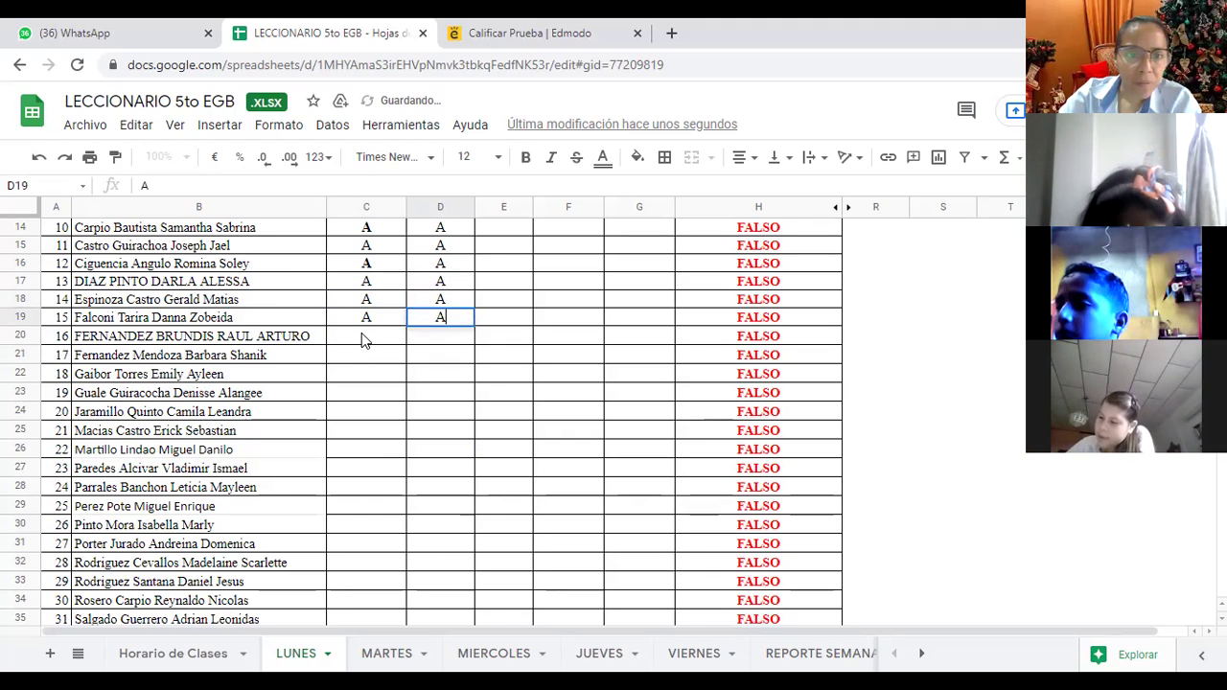
{"action": "left_click", "coordinate": [362, 333]}
{"action": "type", "text": "FA"}
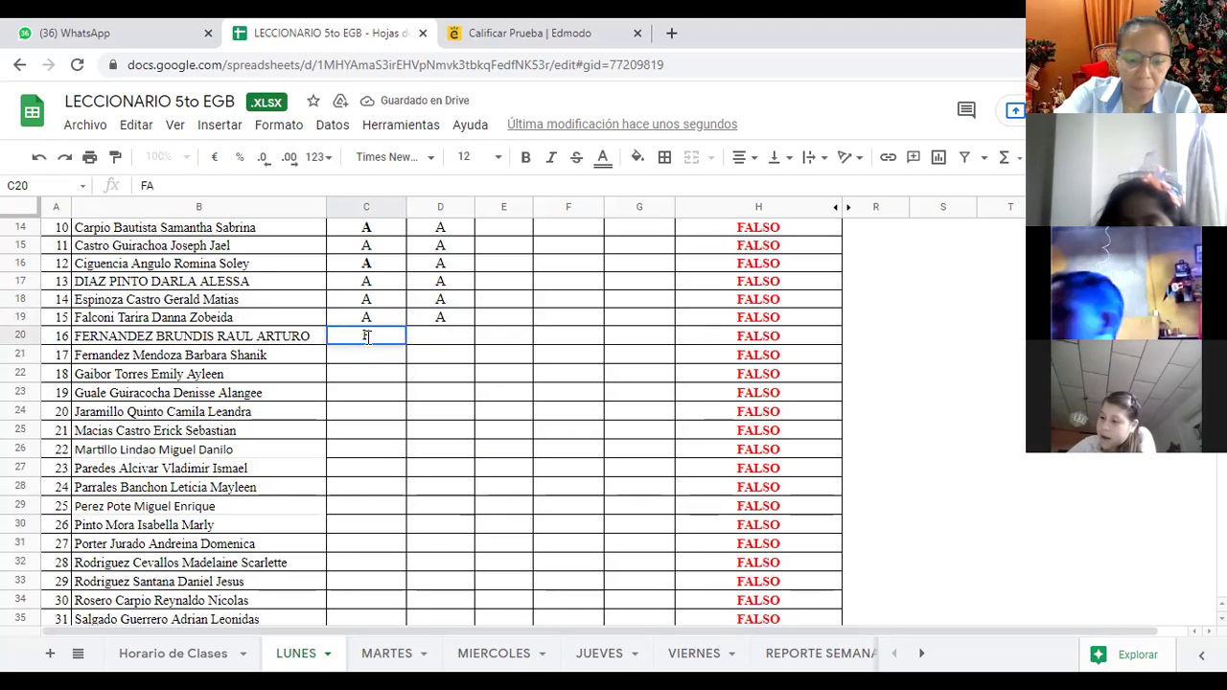
{"action": "type", "text": "F"}
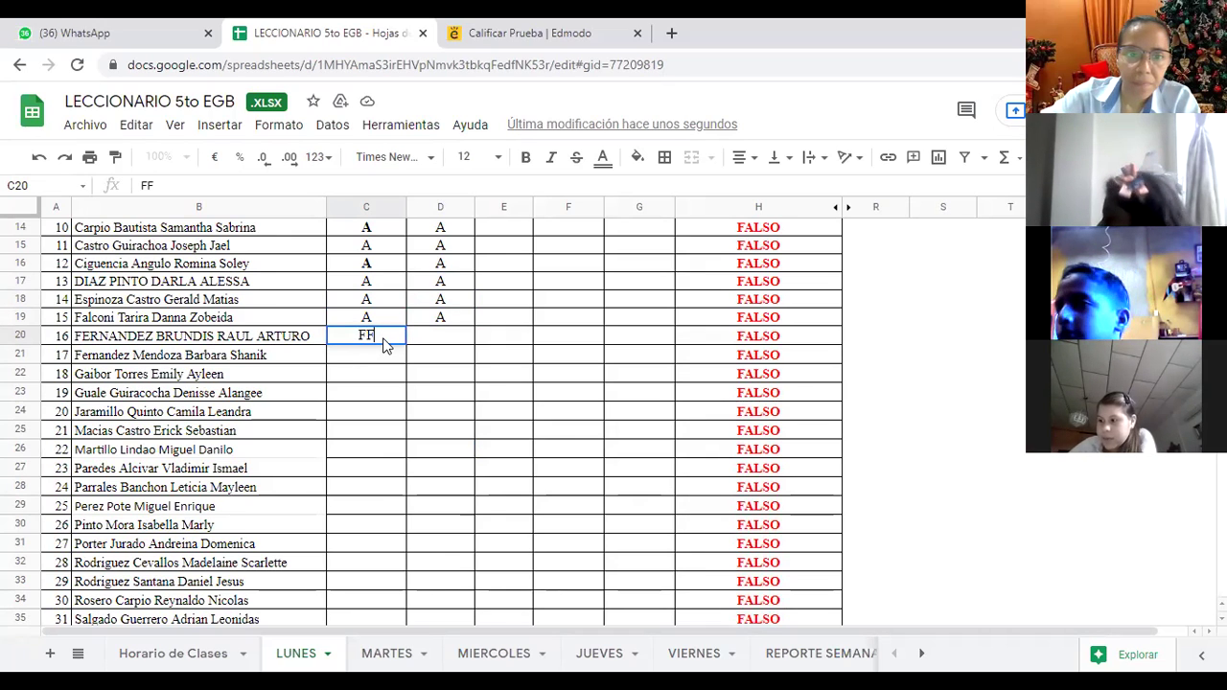
{"action": "key", "text": "Return"}
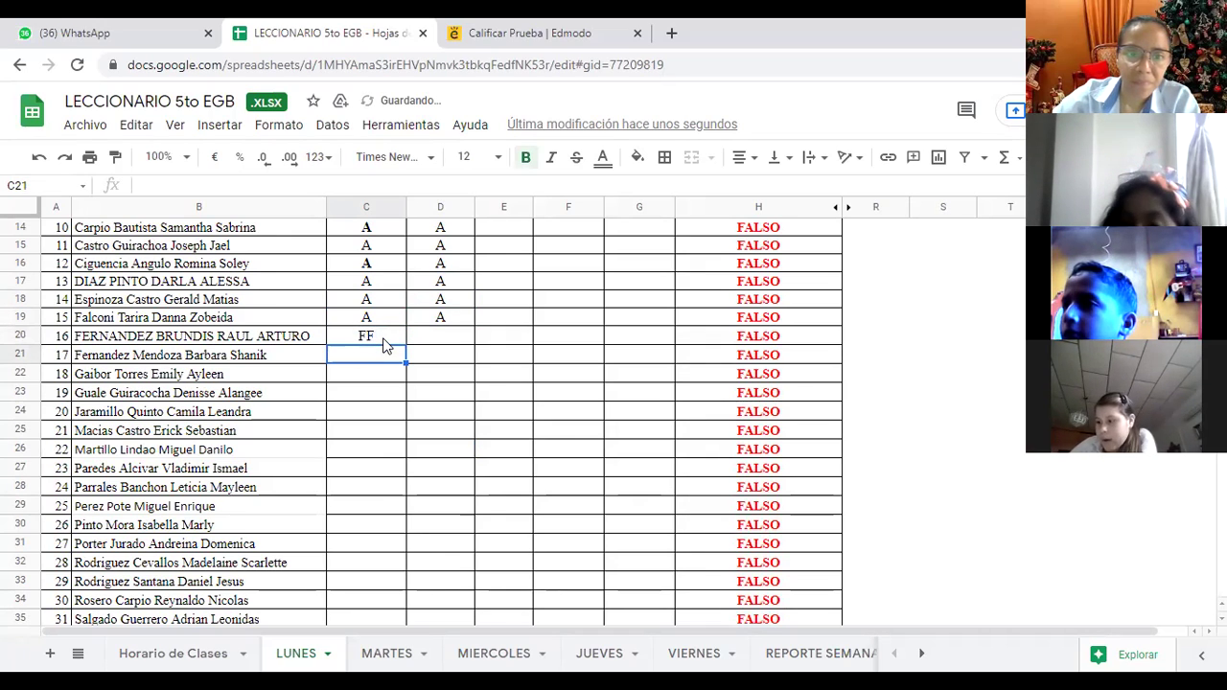
{"action": "left_click", "coordinate": [371, 339]}
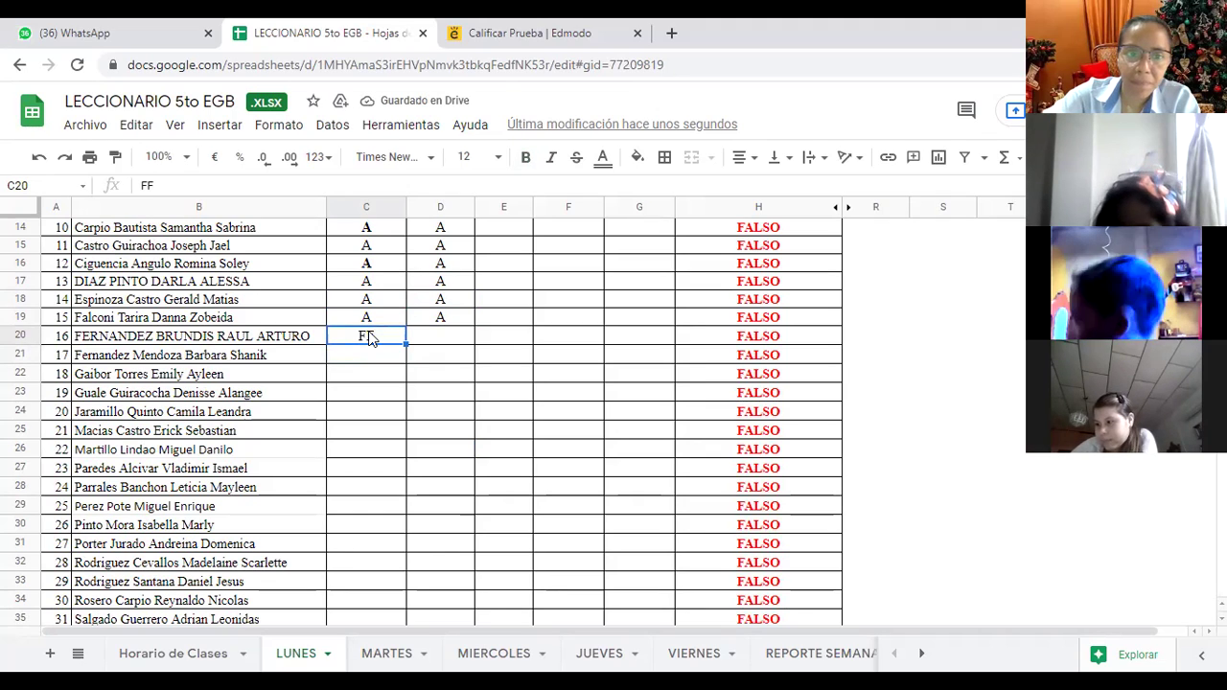
{"action": "key", "text": "Delete"}
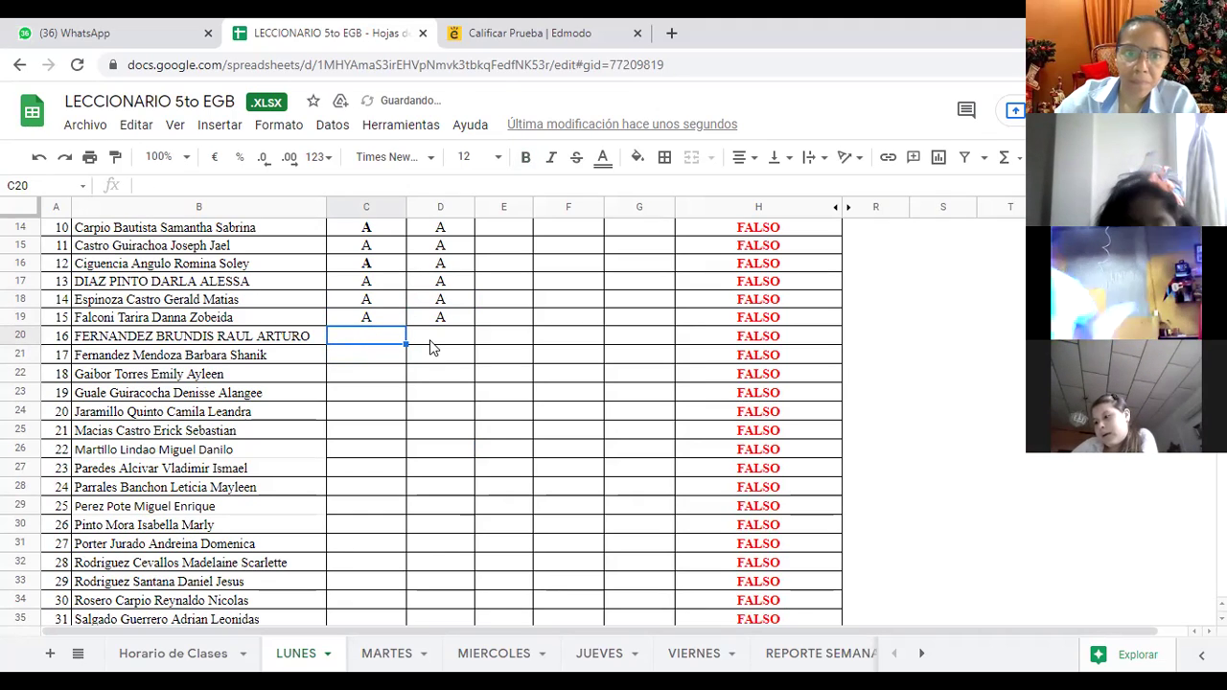
Step: Record F under DHI and A under LENGUA Y LITERATURA for student 16 (C20:D20)
{"action": "type", "text": "A"}
{"action": "key", "text": "BackSpace"}
{"action": "type", "text": "F"}
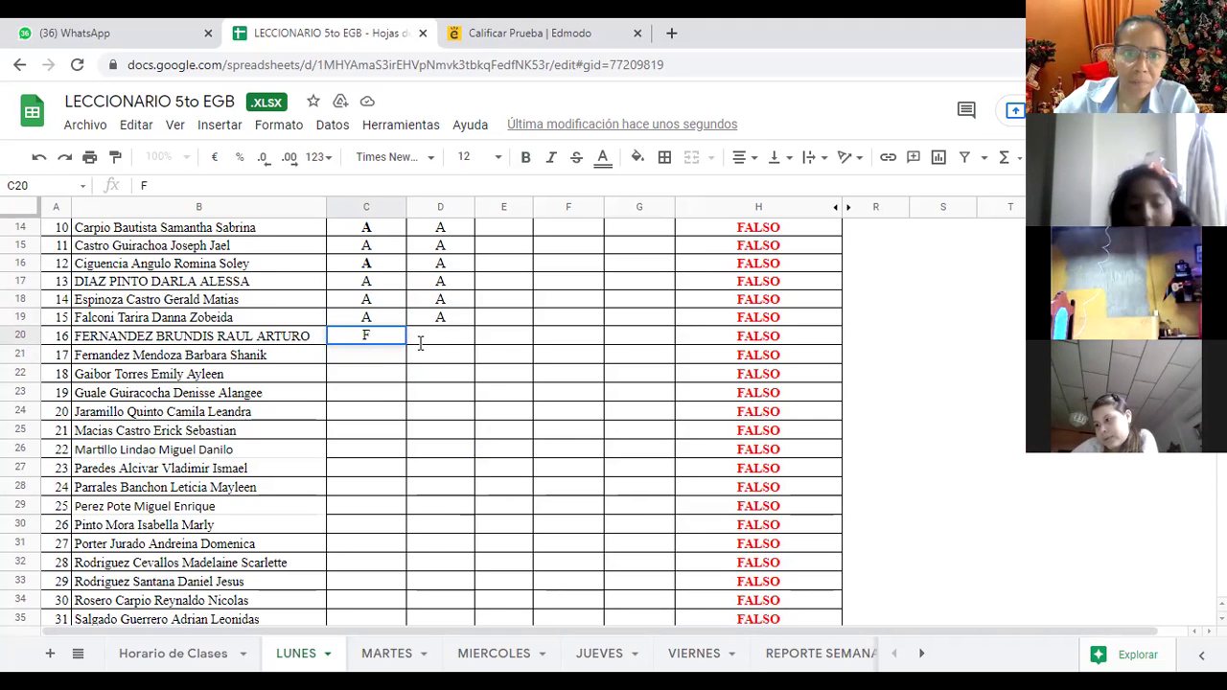
{"action": "left_click", "coordinate": [419, 343]}
{"action": "type", "text": "A"}
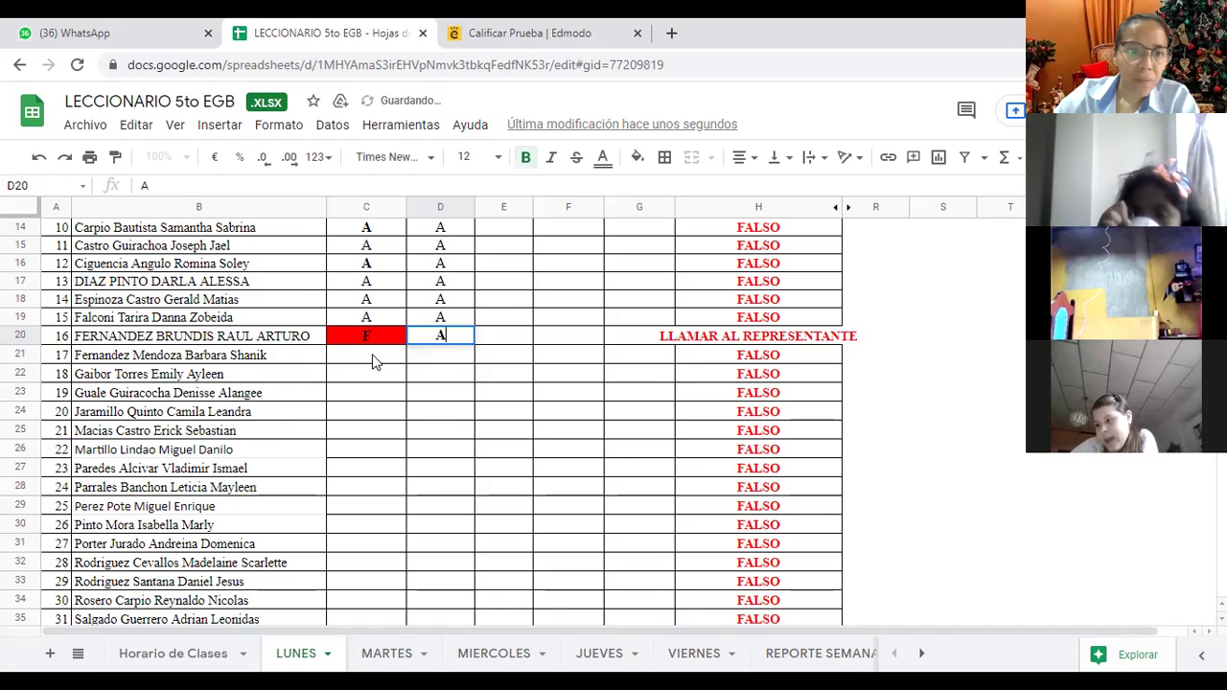
Step: Enter A under DHI and LENGUA Y LITERATURA for student 17 (C21:D21)
{"action": "left_click", "coordinate": [374, 355]}
{"action": "type", "text": "A"}
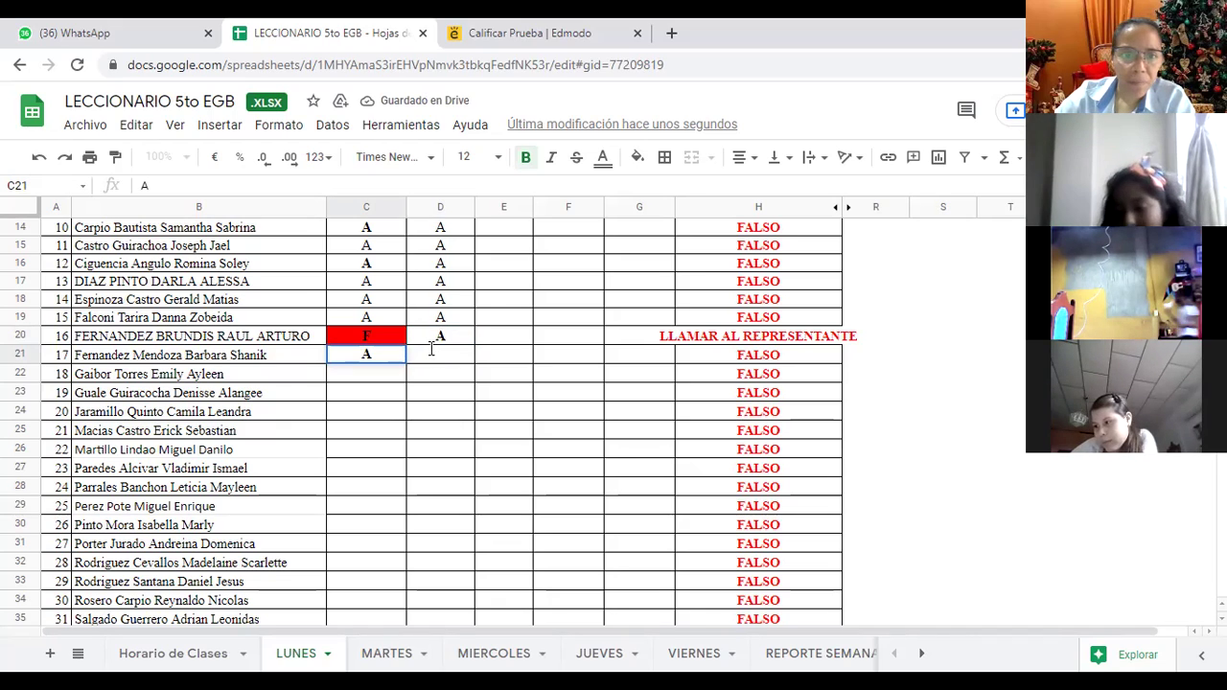
{"action": "left_click", "coordinate": [429, 354]}
{"action": "type", "text": "A"}
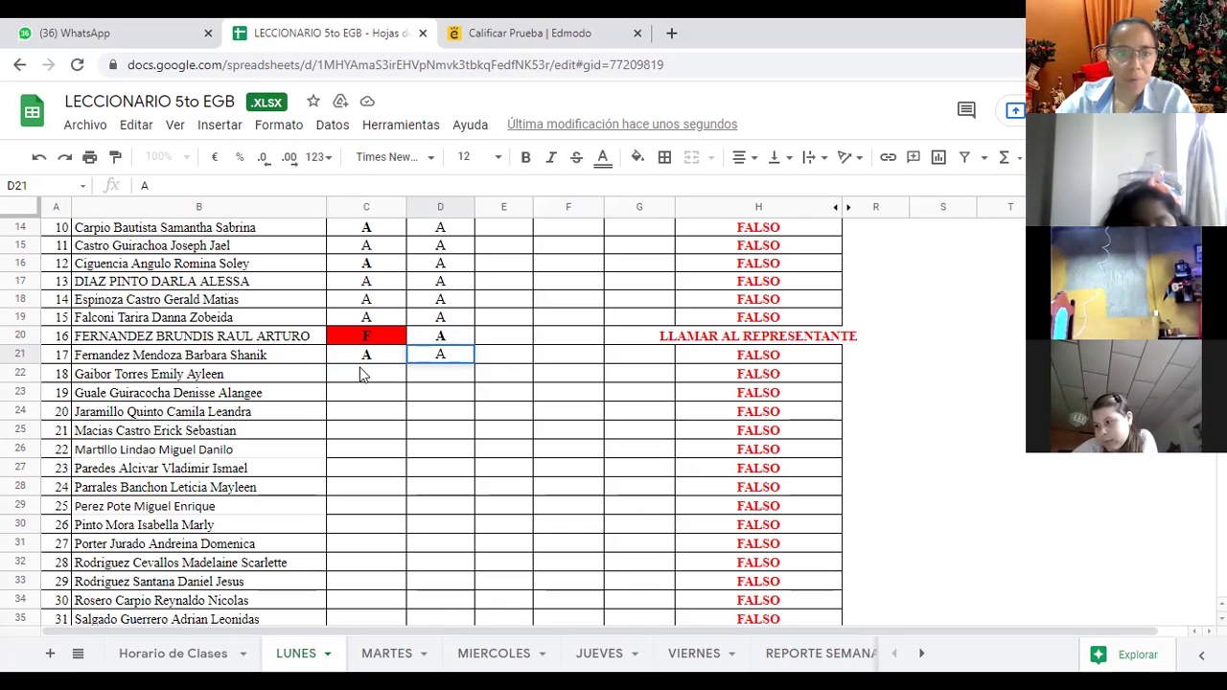
{"action": "type", "text": "AA"}
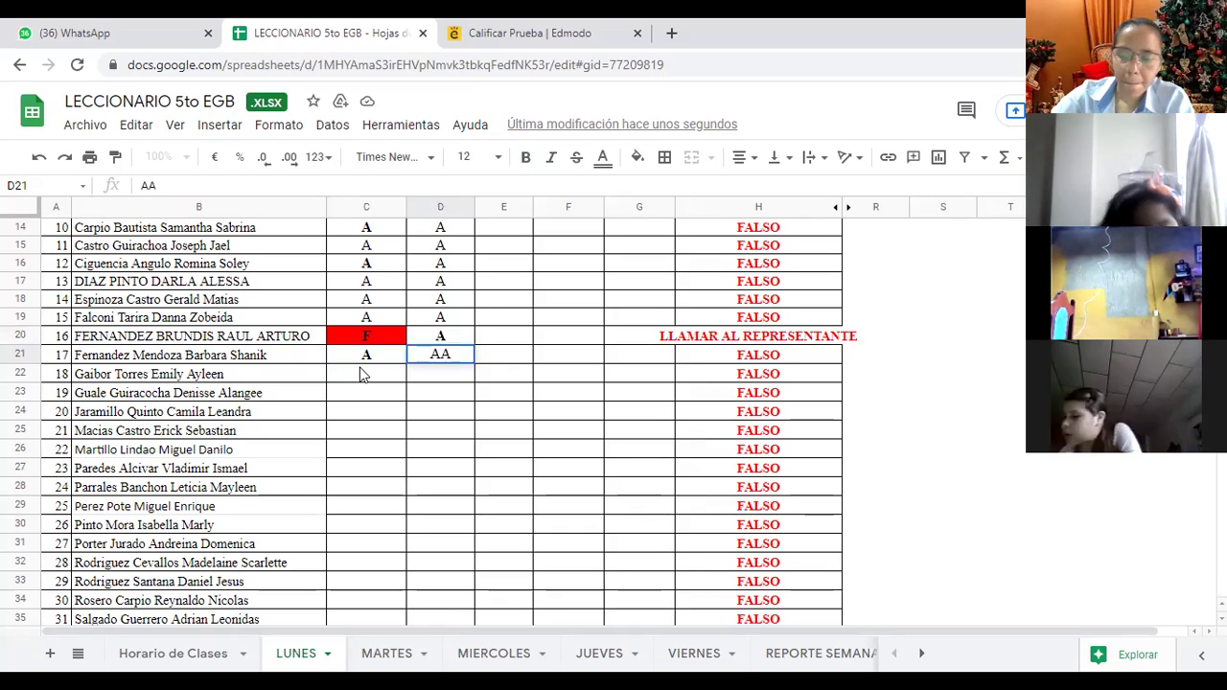
{"action": "key", "text": "BackSpace"}
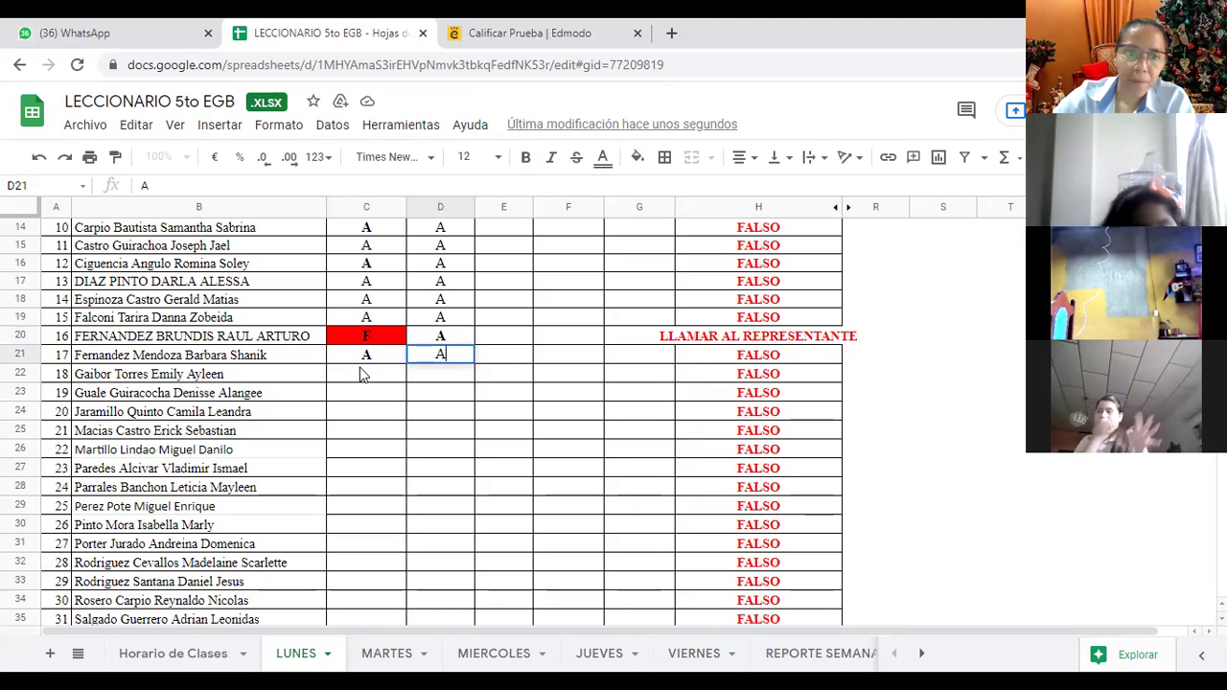
Step: Enter A under DHI and LENGUA Y LITERATURA for students 18 and 19 (C22:D23)
{"action": "left_click", "coordinate": [364, 374]}
{"action": "type", "text": "A"}
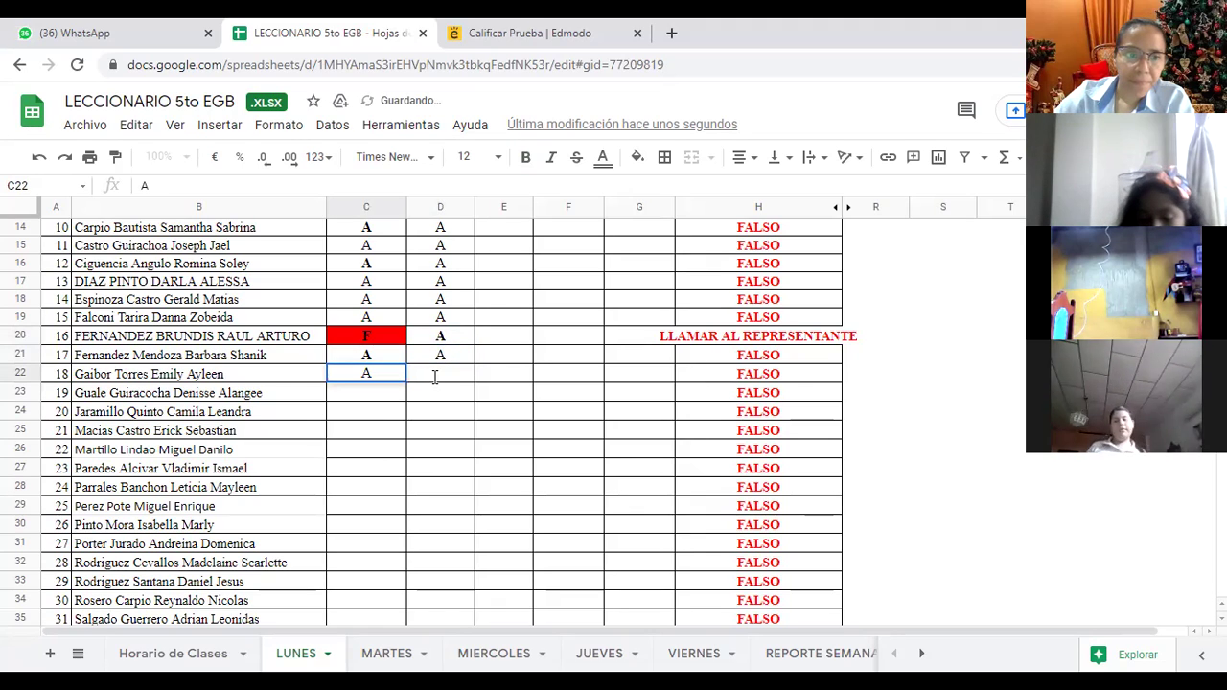
{"action": "left_click", "coordinate": [433, 376]}
{"action": "type", "text": "A"}
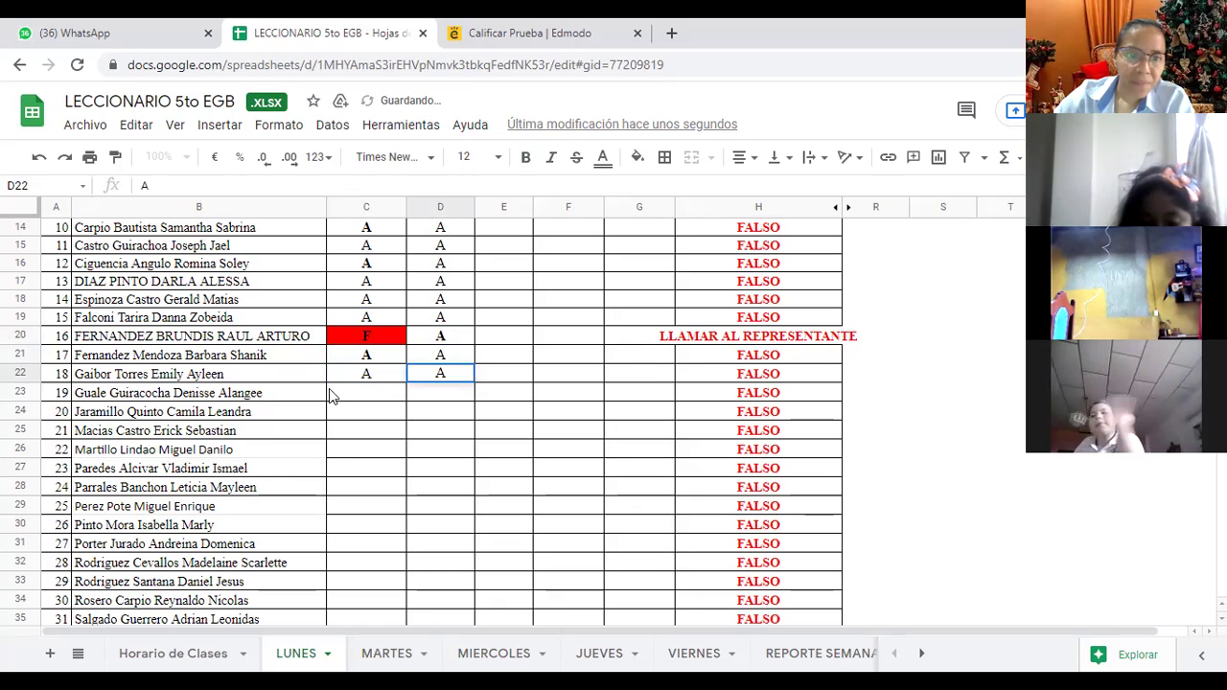
{"action": "left_click", "coordinate": [330, 385]}
{"action": "type", "text": "A"}
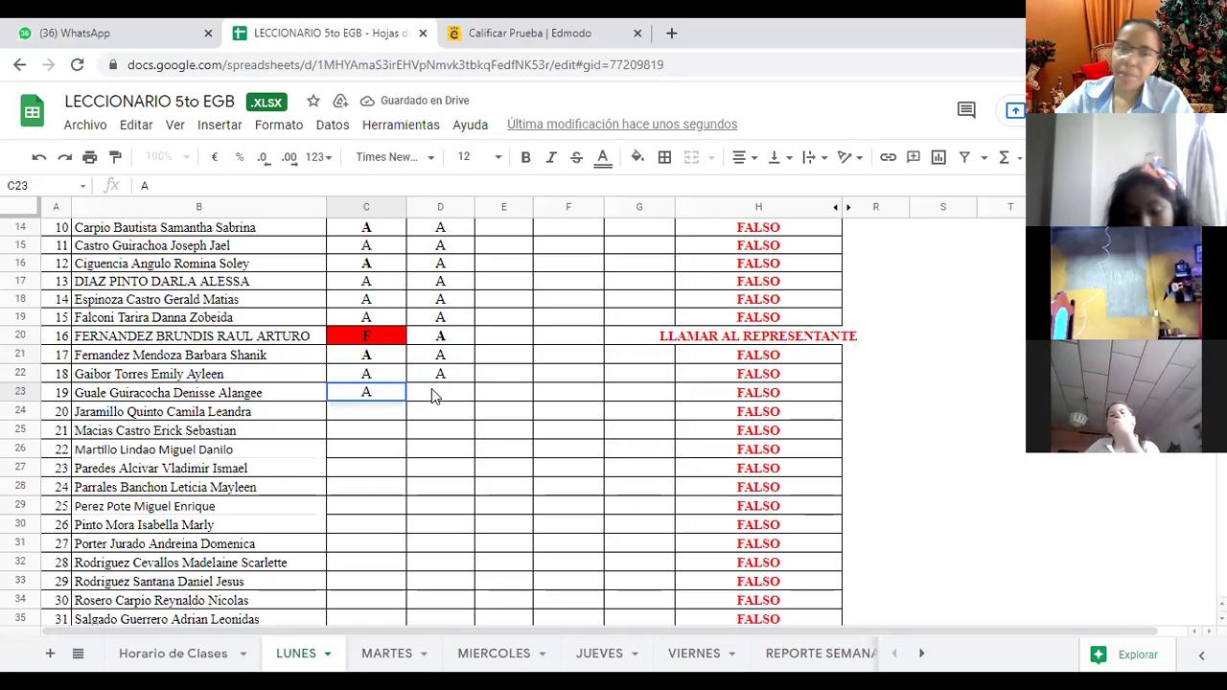
{"action": "left_click", "coordinate": [431, 395]}
{"action": "type", "text": "A"}
Step: Enter A under DHI and LENGUA Y LITERATURA for student 20 (C24:D24)
{"action": "left_click", "coordinate": [384, 410]}
{"action": "type", "text": "A"}
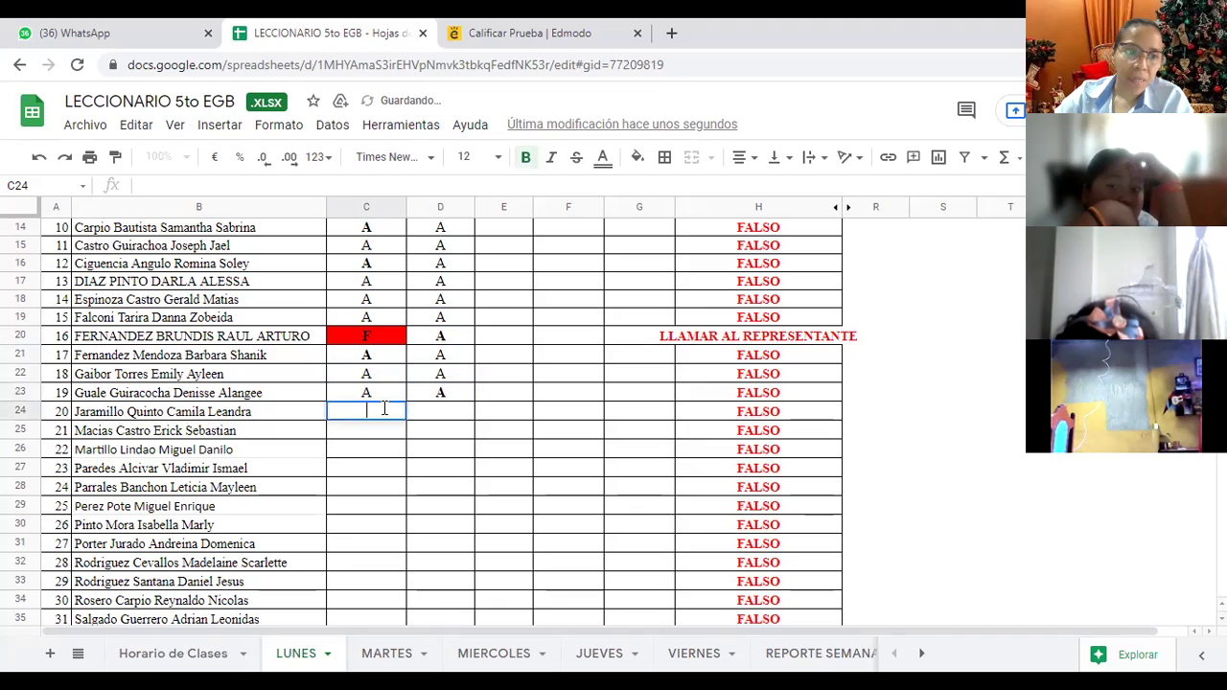
{"action": "type", "text": "A"}
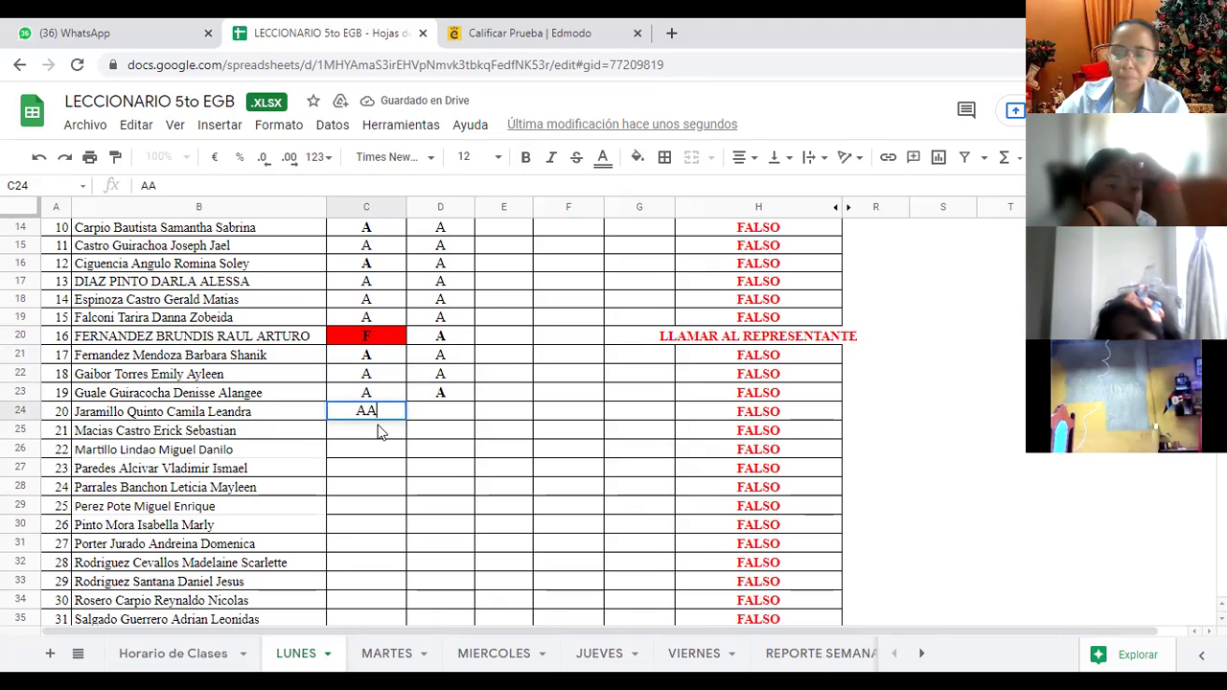
{"action": "key", "text": "BackSpace"}
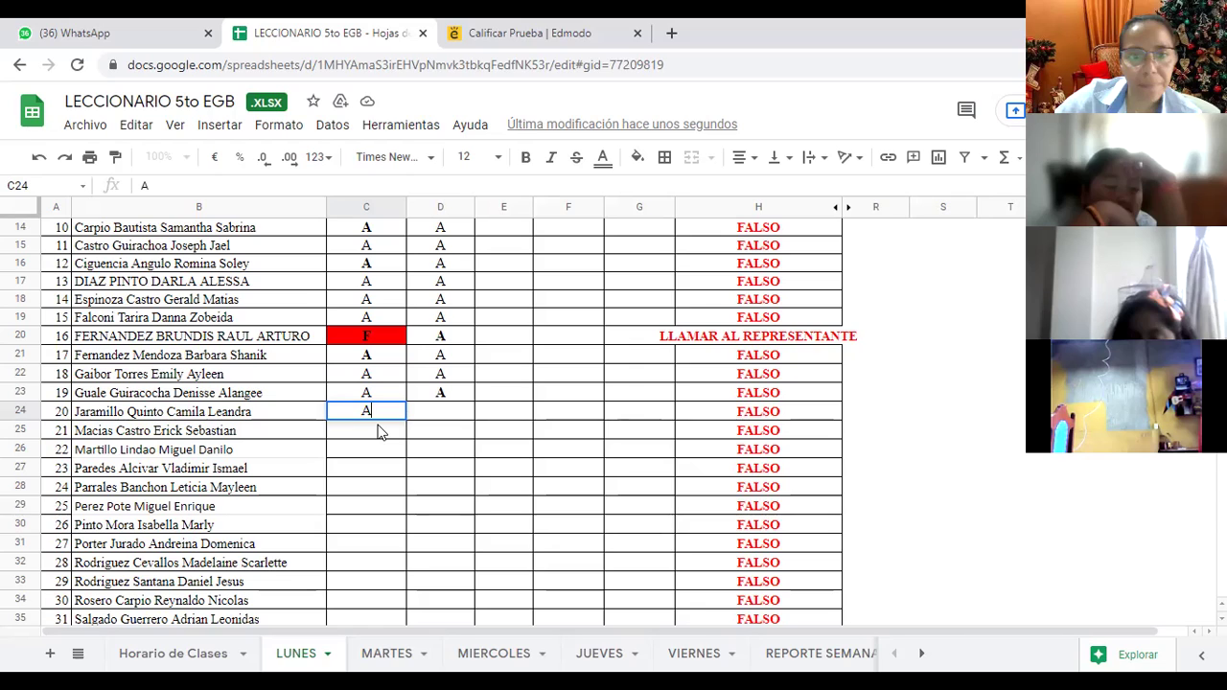
{"action": "left_click", "coordinate": [452, 412]}
{"action": "type", "text": "A"}
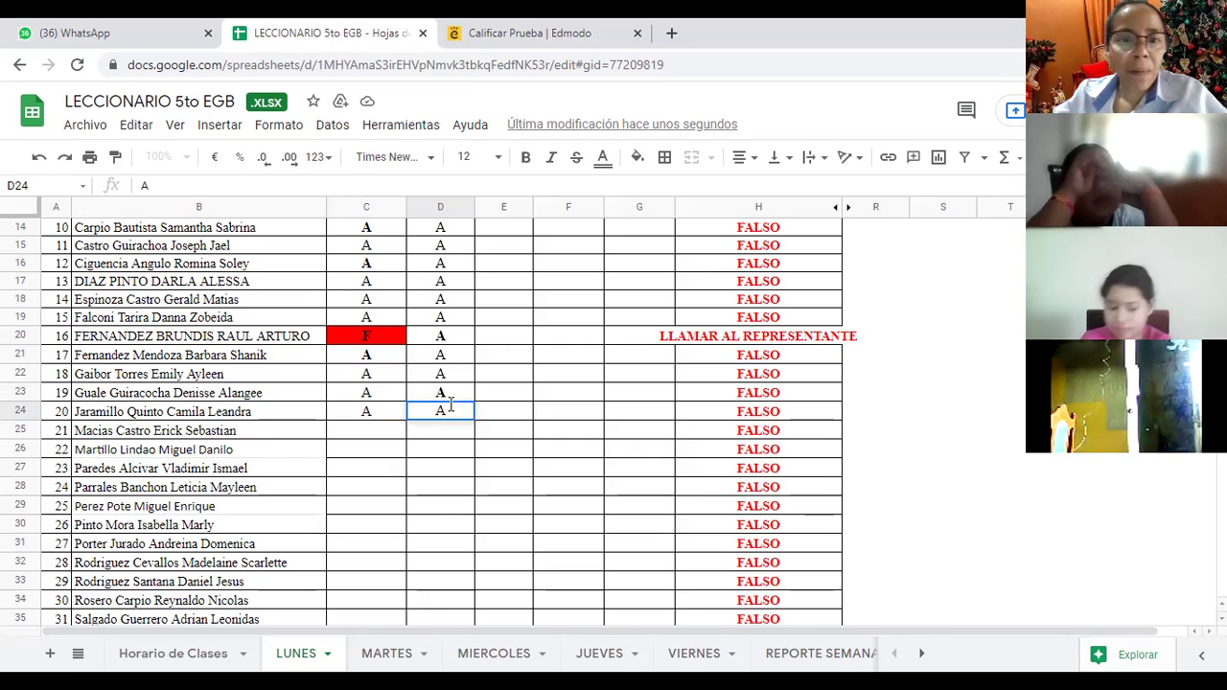
Step: Enter A under DHI and LENGUA Y LITERATURA for students 21 and 22 (C25:D26)
{"action": "left_click", "coordinate": [383, 432]}
{"action": "scroll", "coordinate": [384, 433], "scroll_direction": "down", "scroll_amount": 1}
{"action": "scroll", "coordinate": [383, 432], "scroll_direction": "down", "scroll_amount": 2}
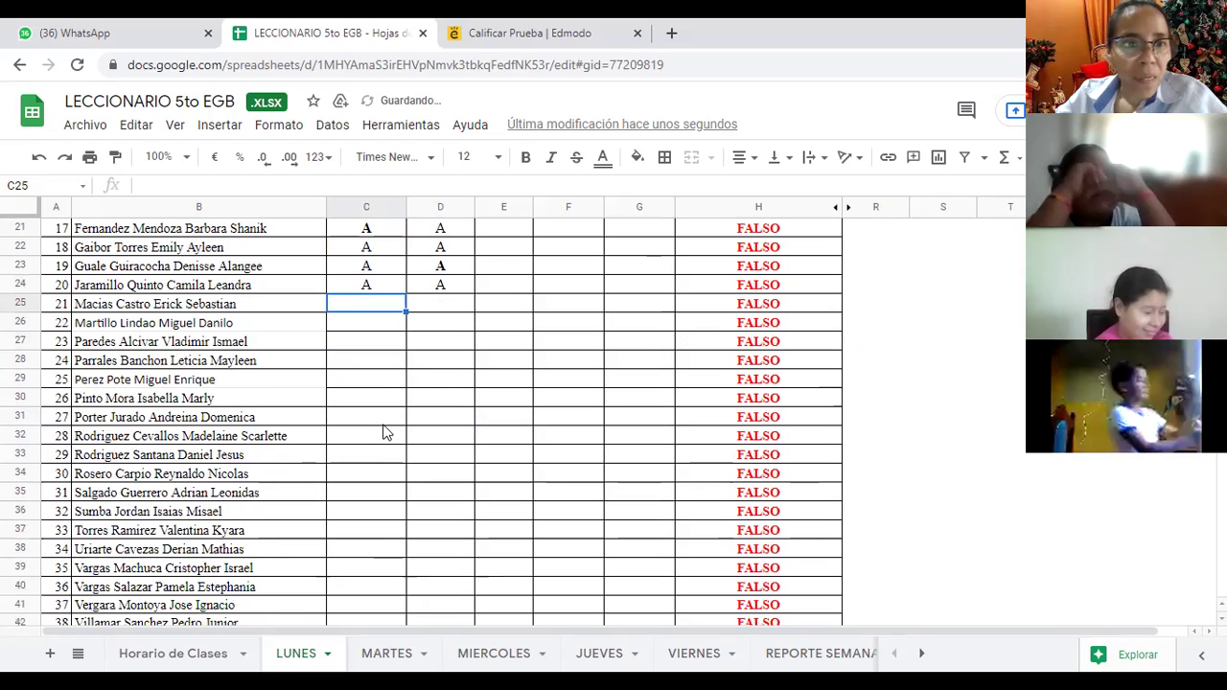
{"action": "scroll", "coordinate": [383, 432], "scroll_direction": "down", "scroll_amount": 1}
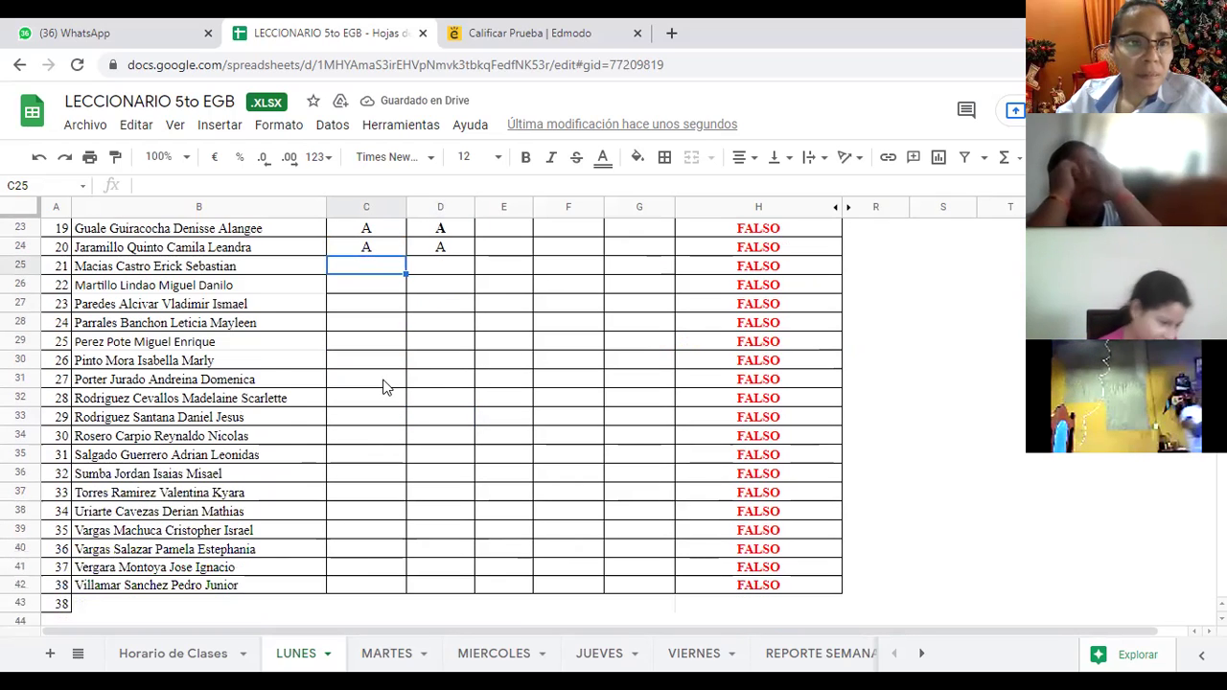
{"action": "double_click", "coordinate": [377, 261]}
{"action": "type", "text": "A"}
{"action": "left_click", "coordinate": [429, 268]}
{"action": "type", "text": "A"}
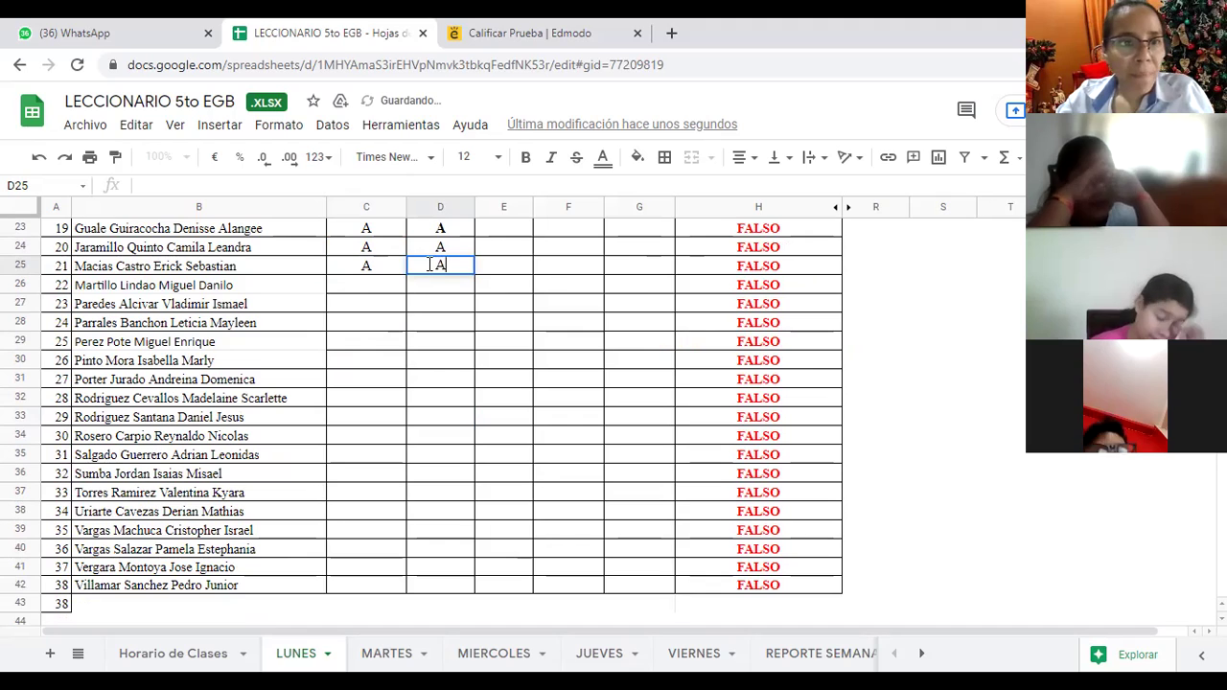
{"action": "left_click", "coordinate": [366, 284]}
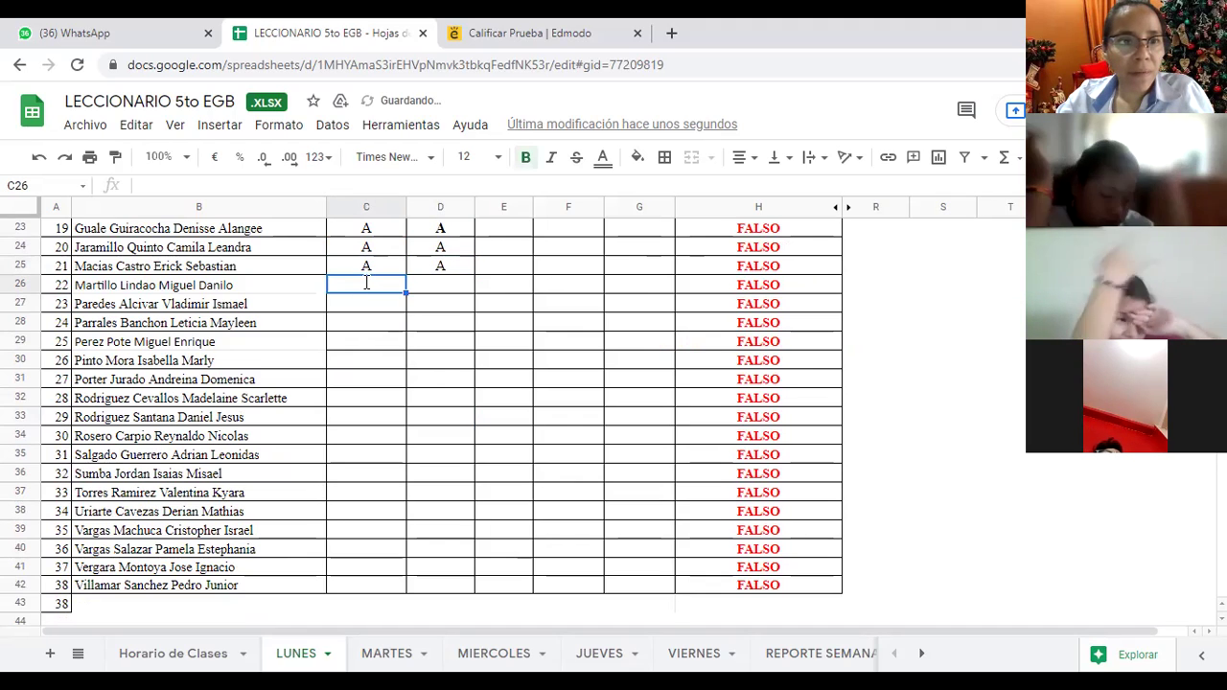
{"action": "type", "text": "A"}
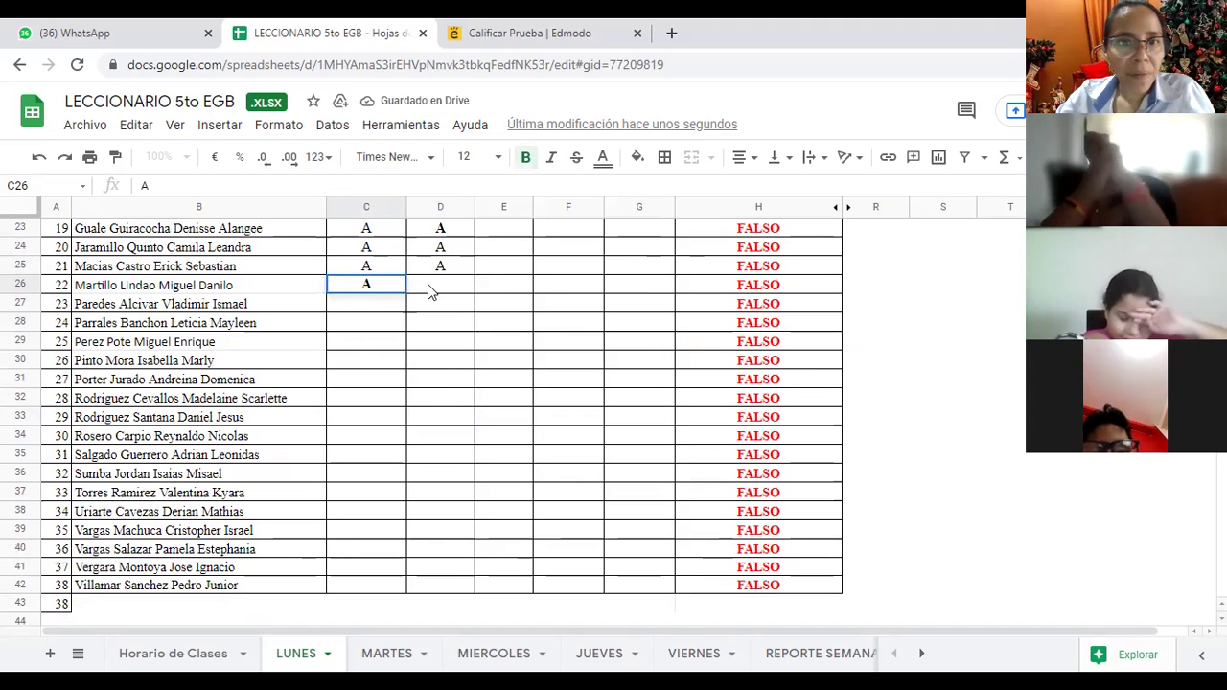
{"action": "left_click", "coordinate": [433, 286]}
{"action": "type", "text": "A"}
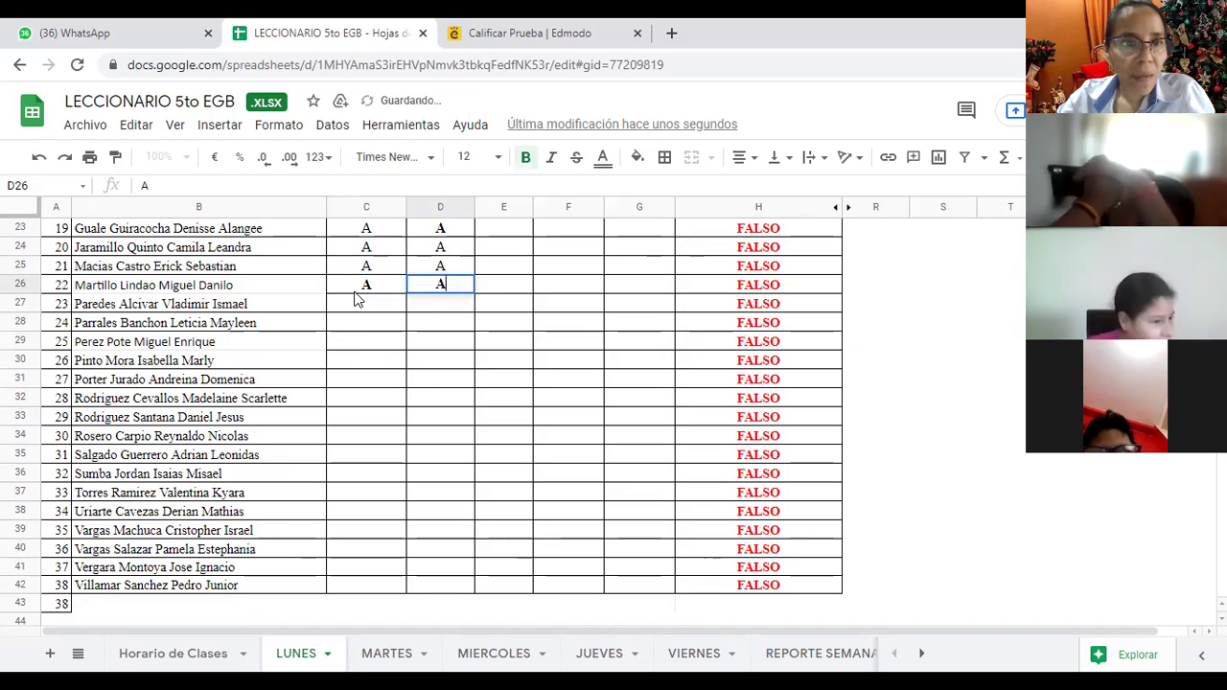
Step: Enter A under DHI and LENGUA Y LITERATURA for student 23 (C27:D27)
{"action": "left_click", "coordinate": [353, 293]}
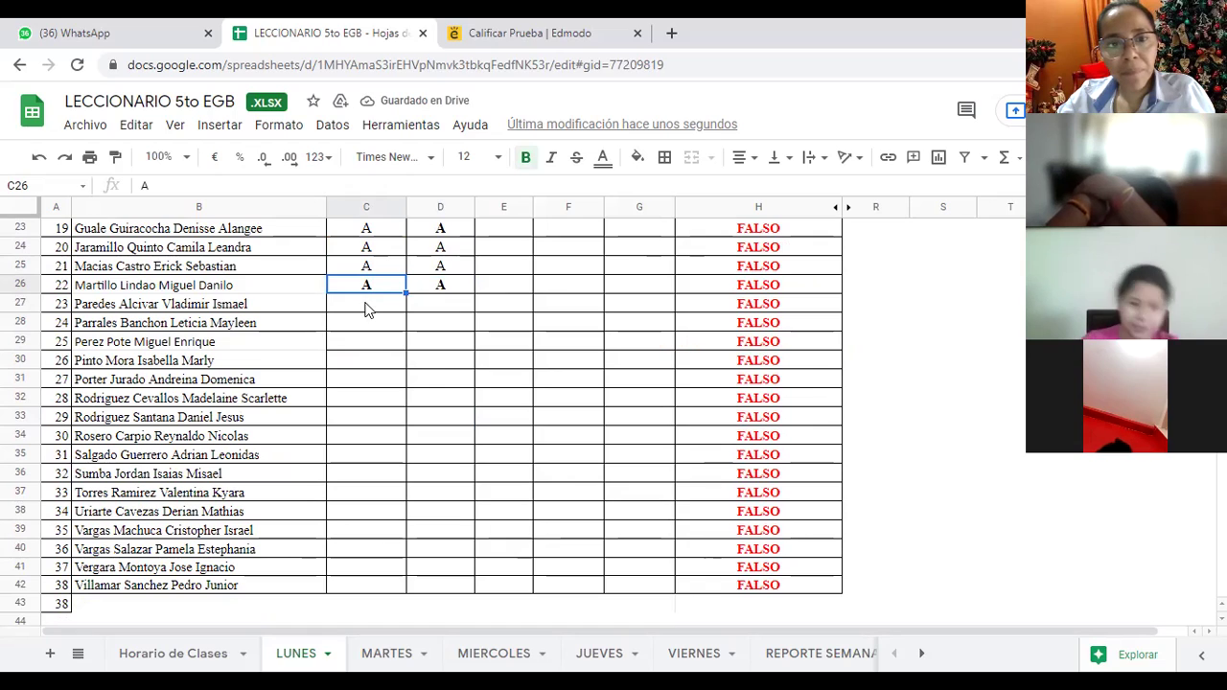
{"action": "key", "text": "Down"}
{"action": "type", "text": "A"}
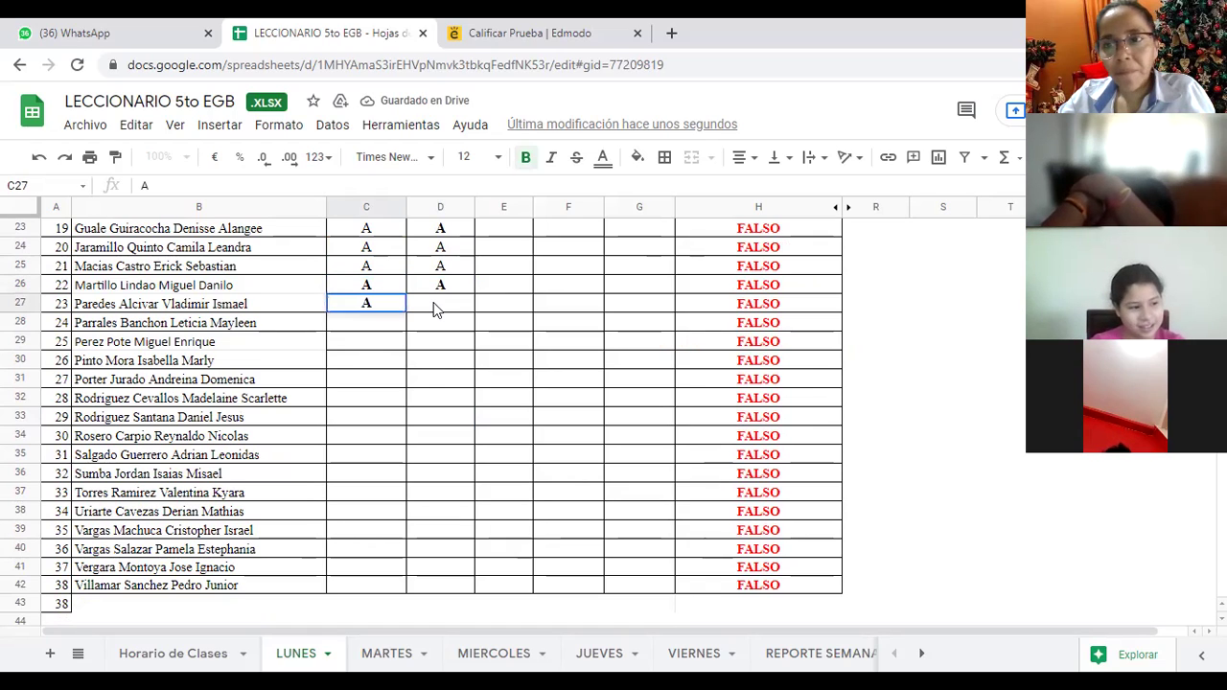
{"action": "left_click", "coordinate": [433, 309]}
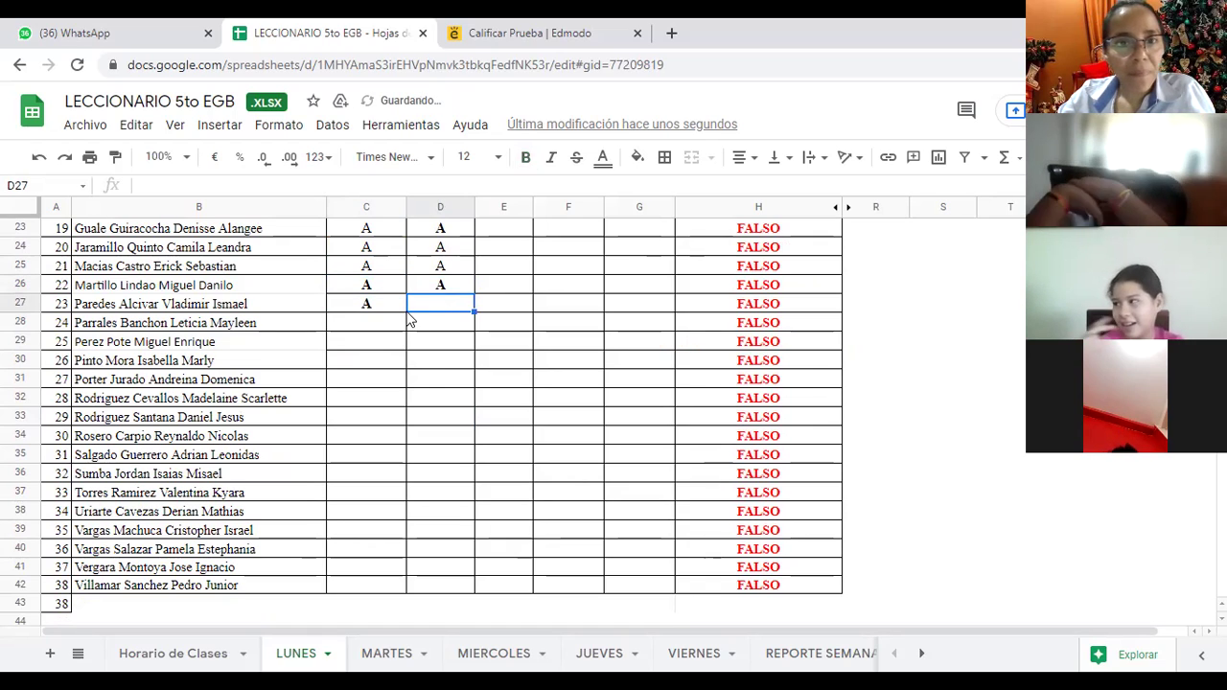
{"action": "type", "text": "A"}
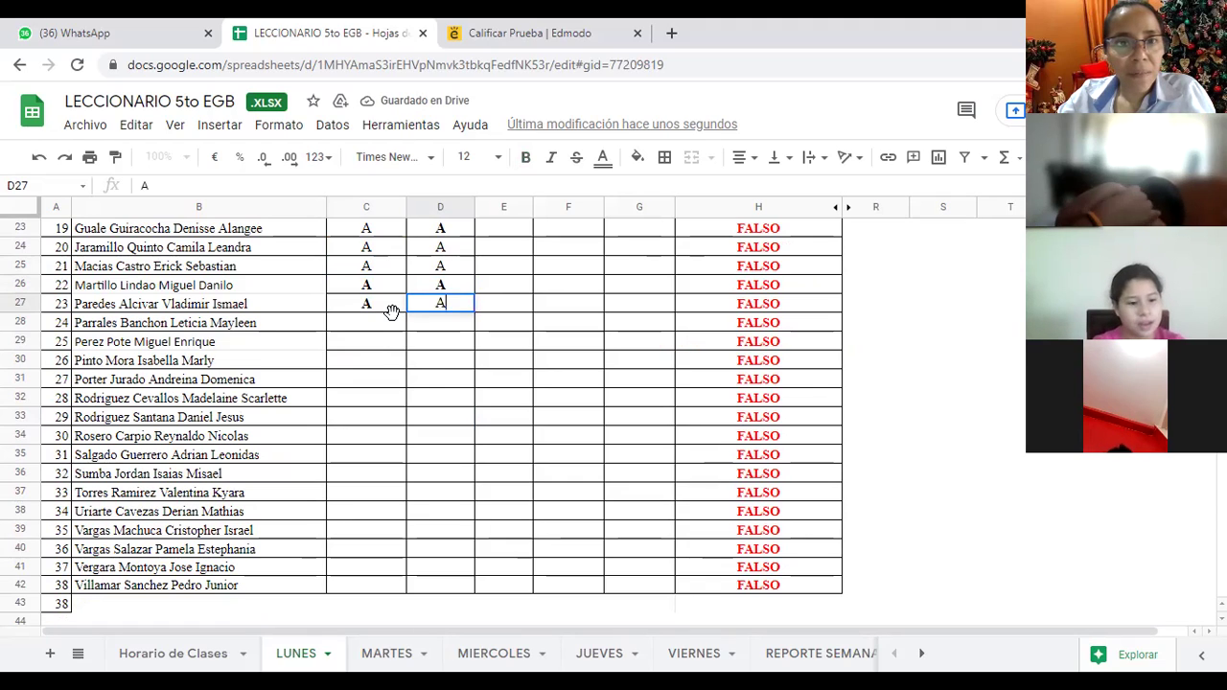
Step: Enter A under DHI and LENGUA Y LITERATURA for students 24 and 25 (C28:D29)
{"action": "left_click", "coordinate": [402, 322]}
{"action": "type", "text": "A"}
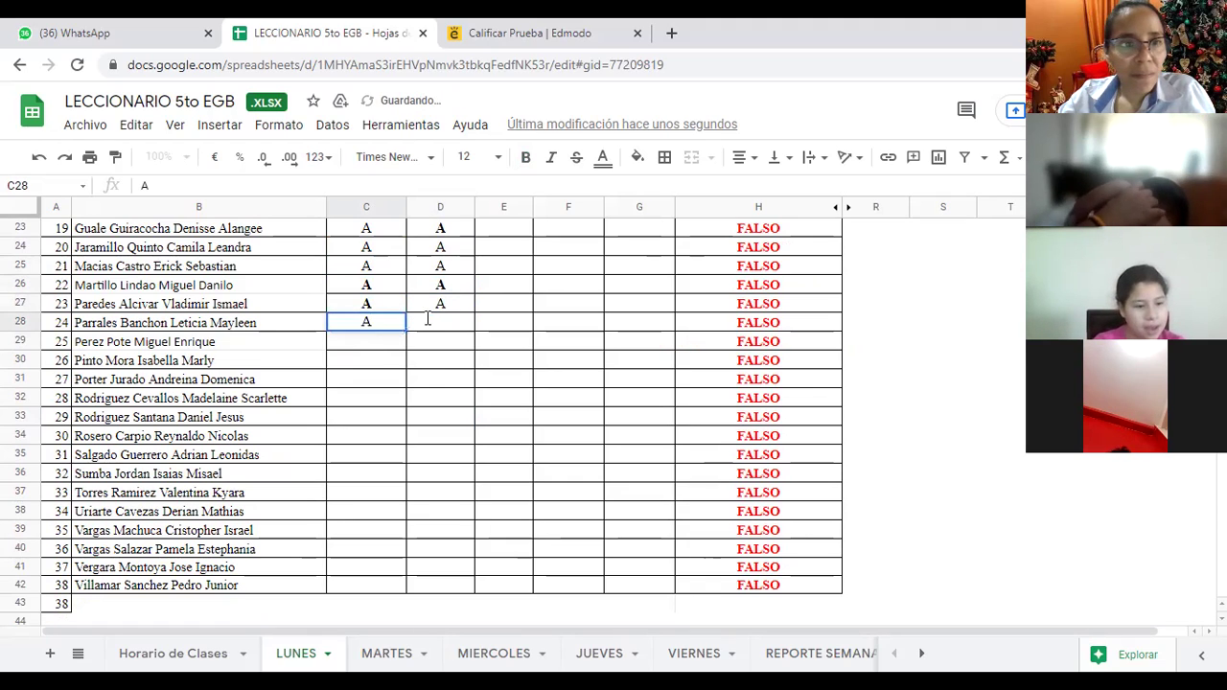
{"action": "left_click", "coordinate": [428, 320]}
{"action": "type", "text": "A"}
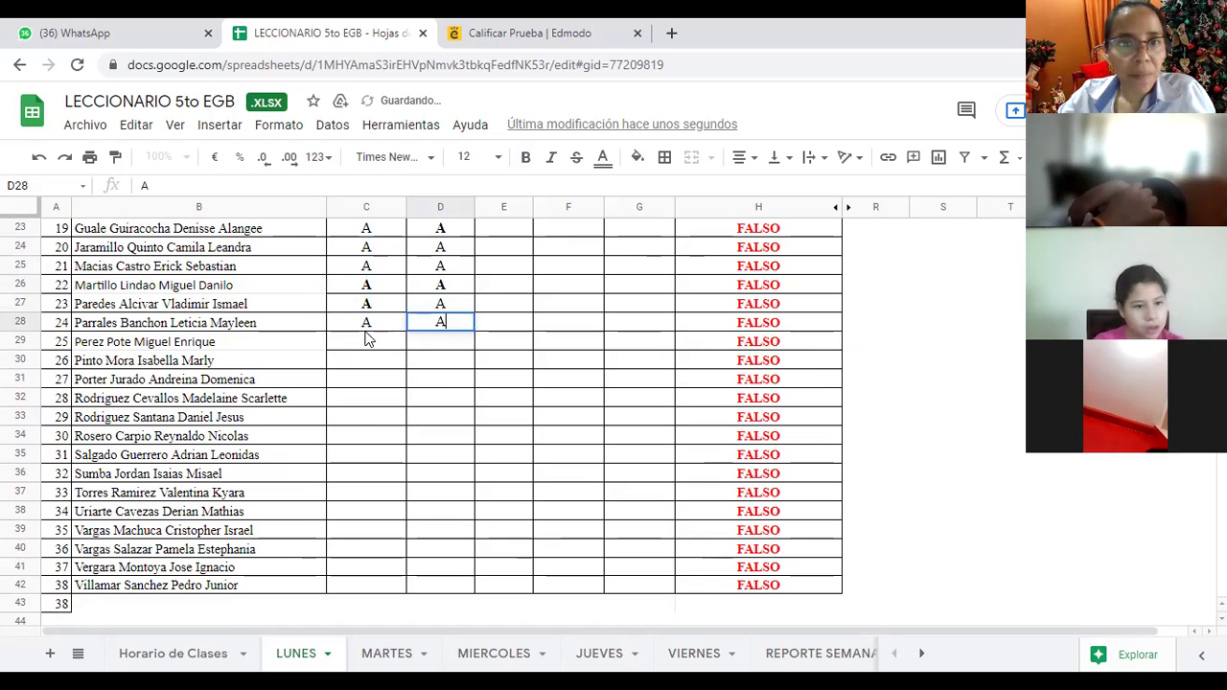
{"action": "left_click", "coordinate": [365, 330]}
{"action": "type", "text": "A"}
{"action": "left_click", "coordinate": [370, 341]}
{"action": "type", "text": "A"}
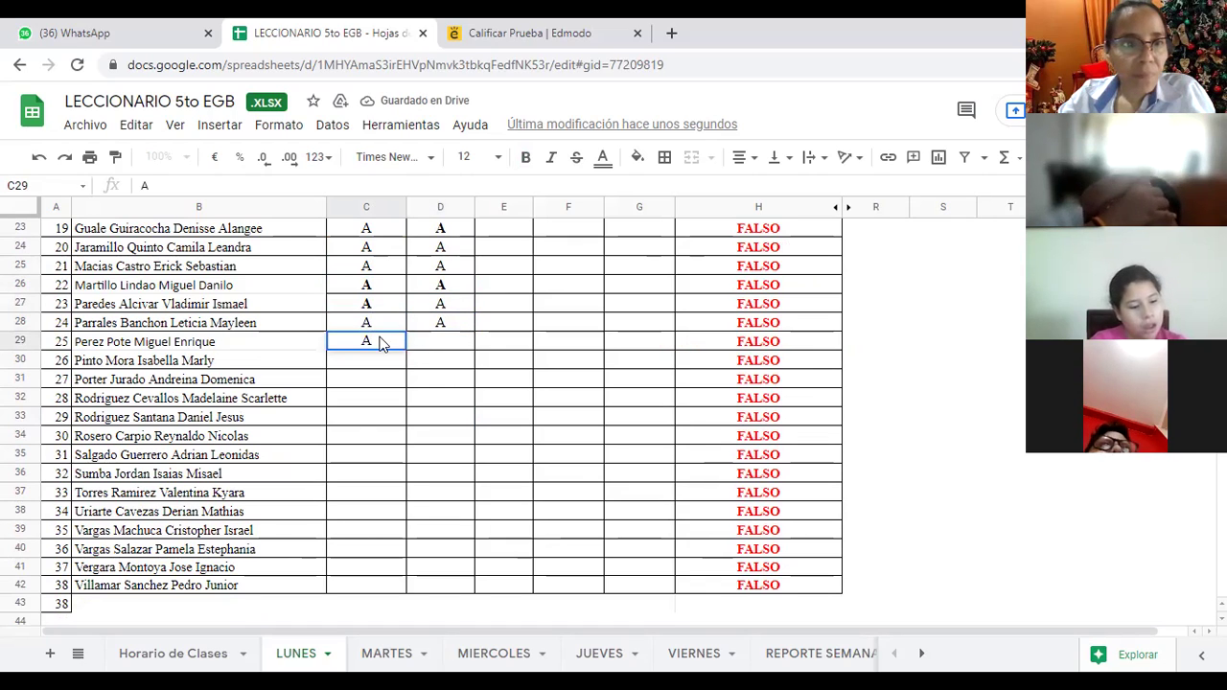
{"action": "key", "text": "Tab"}
{"action": "type", "text": "A"}
Step: Enter A under DHI and LENGUA Y LITERATURA for students 26 and 27 (C30:D31)
{"action": "scroll", "coordinate": [341, 341], "scroll_direction": "down", "scroll_amount": 2}
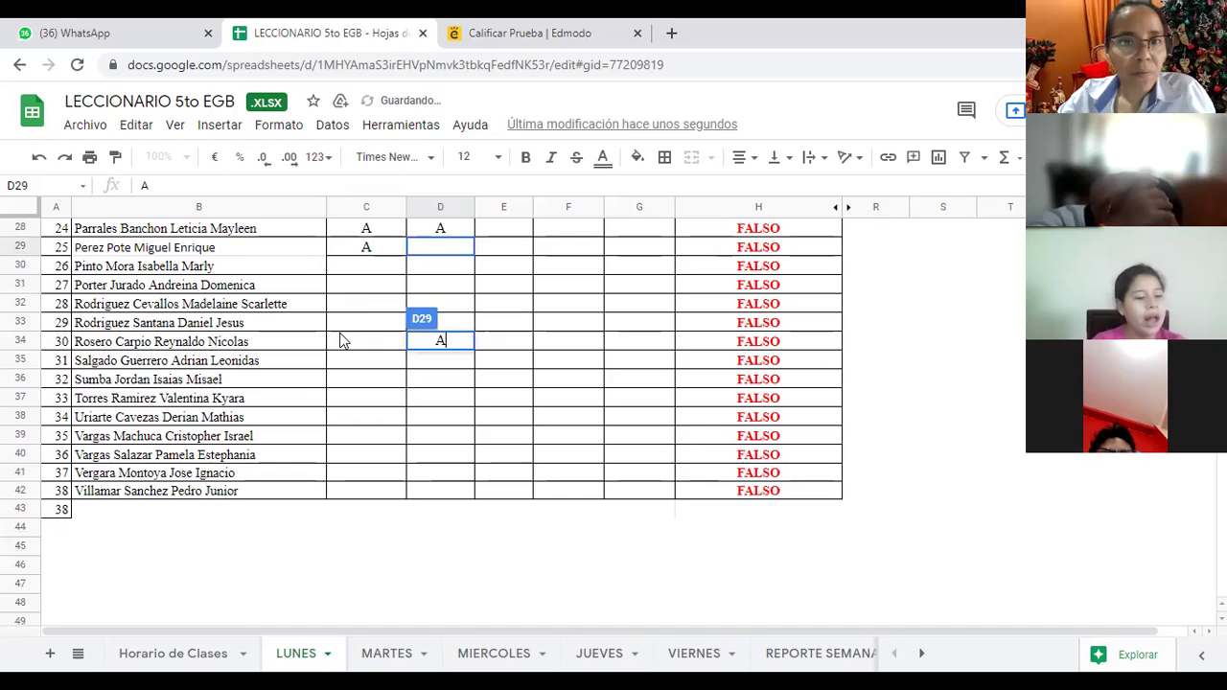
{"action": "left_click", "coordinate": [368, 266]}
{"action": "type", "text": "A"}
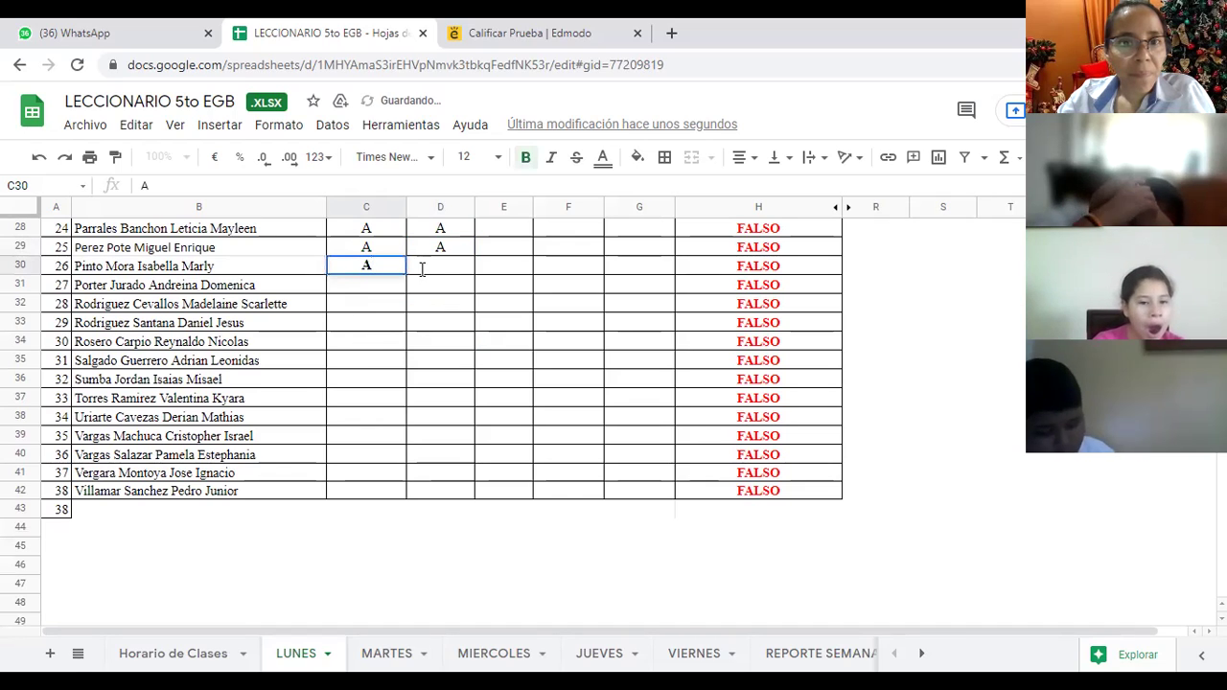
{"action": "left_click", "coordinate": [422, 267]}
{"action": "type", "text": "A"}
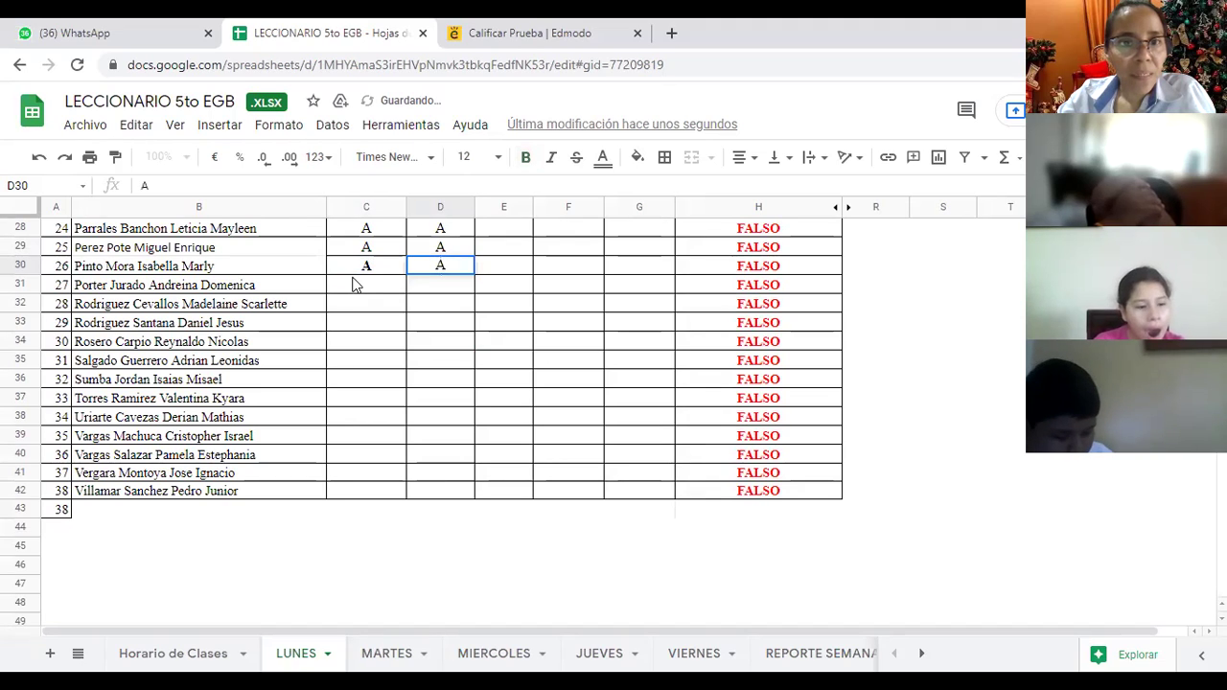
{"action": "left_click", "coordinate": [364, 284]}
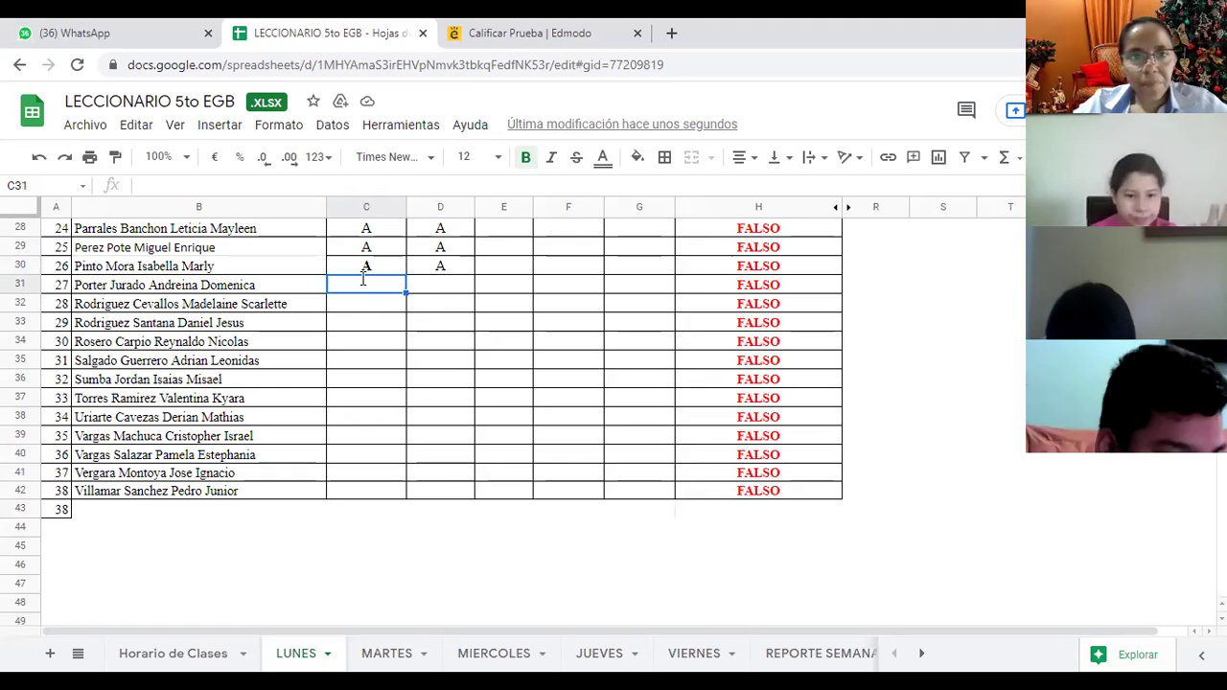
{"action": "type", "text": "A"}
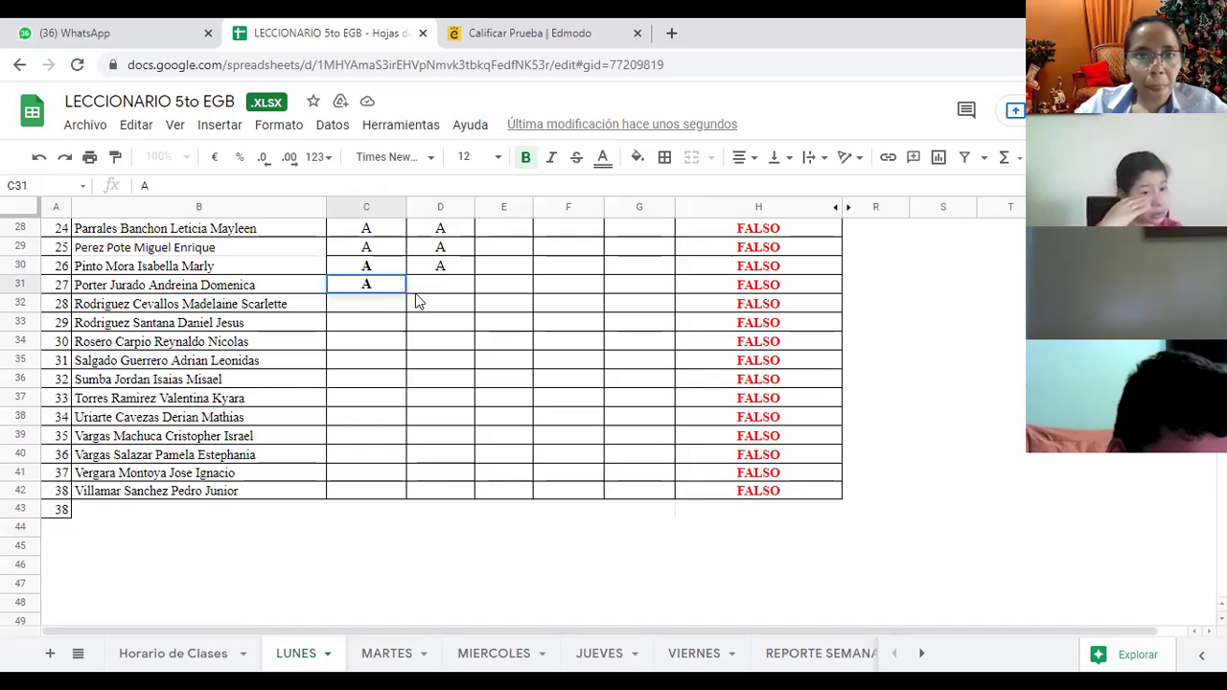
{"action": "key", "text": "Tab"}
{"action": "type", "text": "A"}
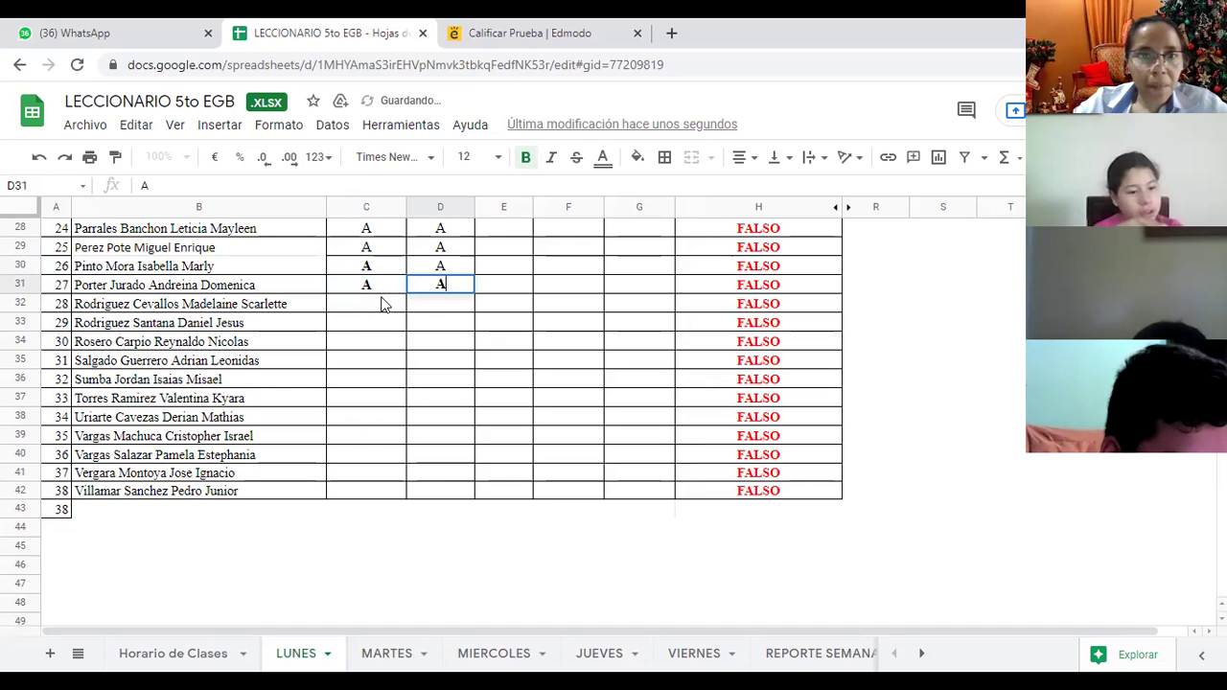
Step: Enter A under DHI and LENGUA Y LITERATURA for students 28 and 29 (C32:D33)
{"action": "double_click", "coordinate": [382, 299]}
{"action": "type", "text": "A"}
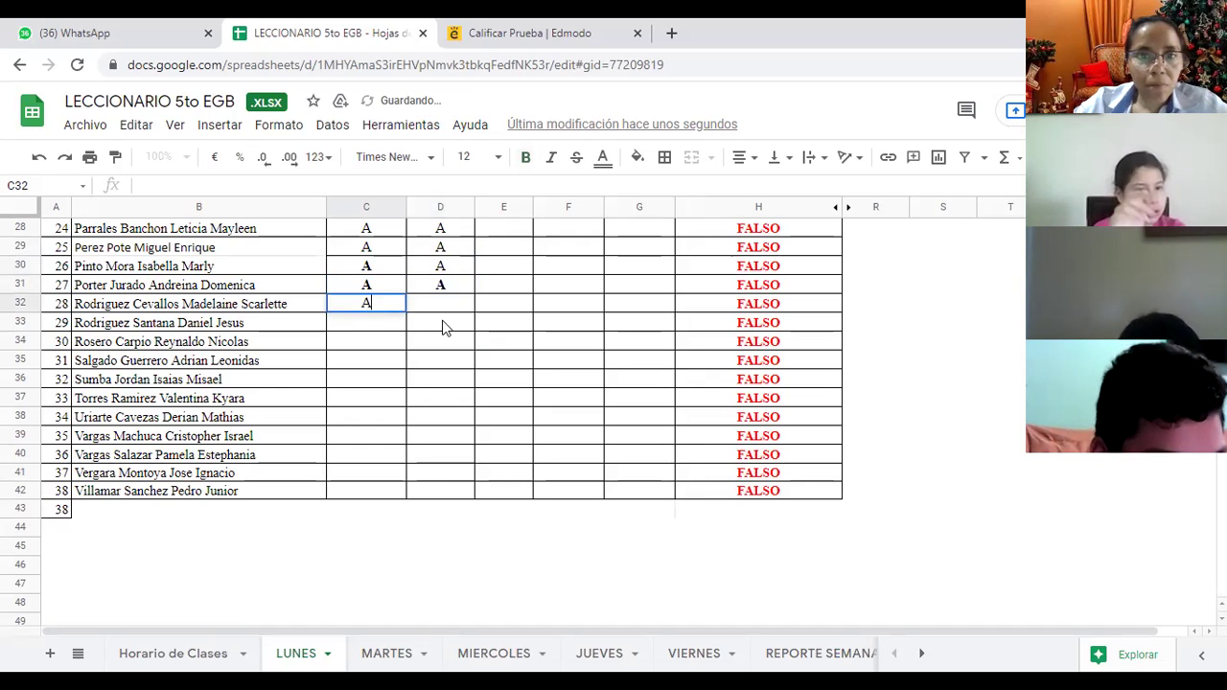
{"action": "key", "text": "Tab"}
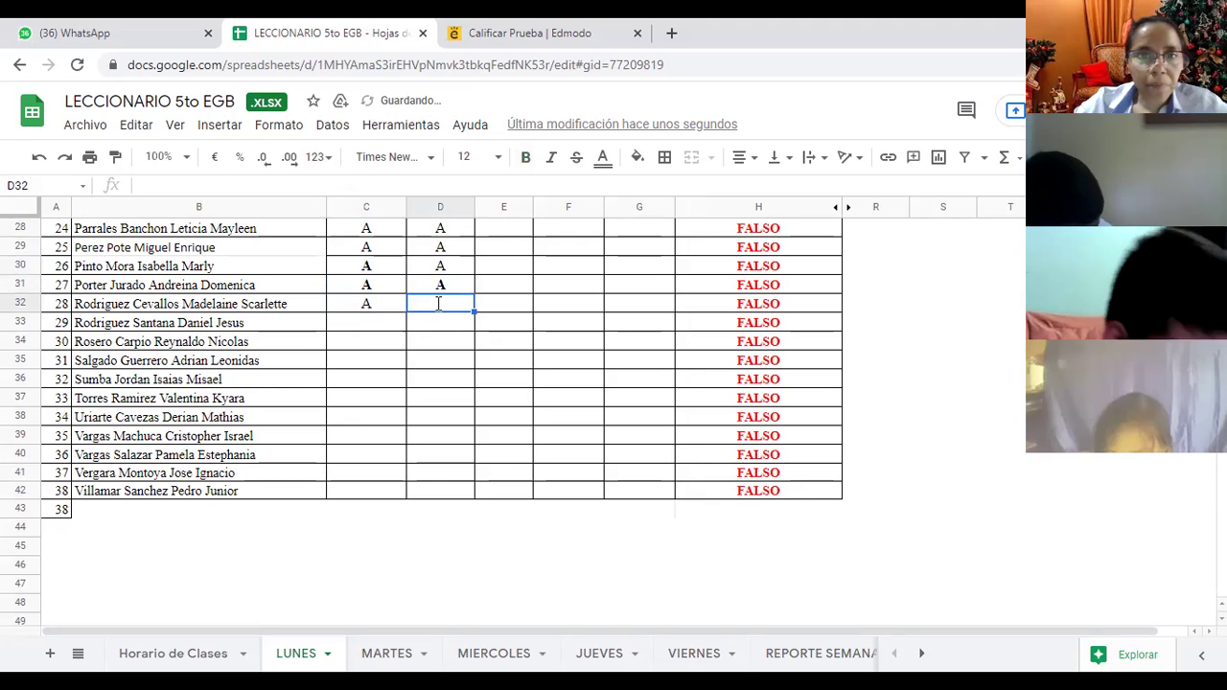
{"action": "type", "text": "A"}
{"action": "double_click", "coordinate": [378, 319]}
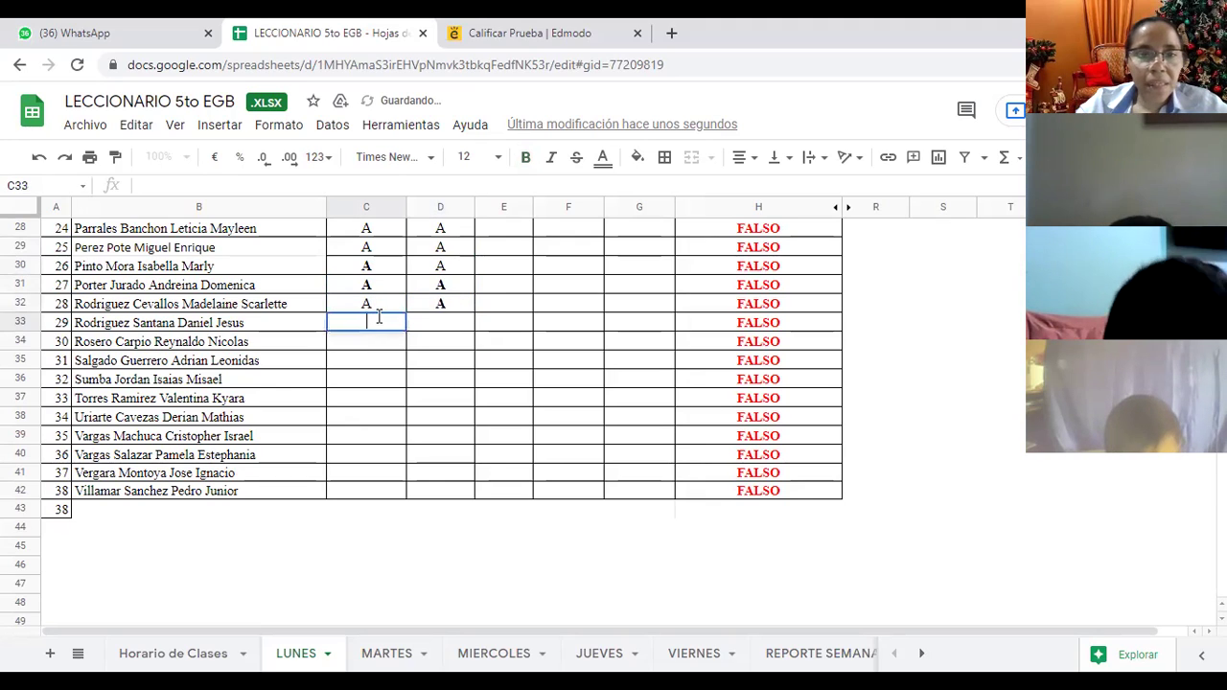
{"action": "left_click", "coordinate": [433, 322]}
{"action": "type", "text": "A"}
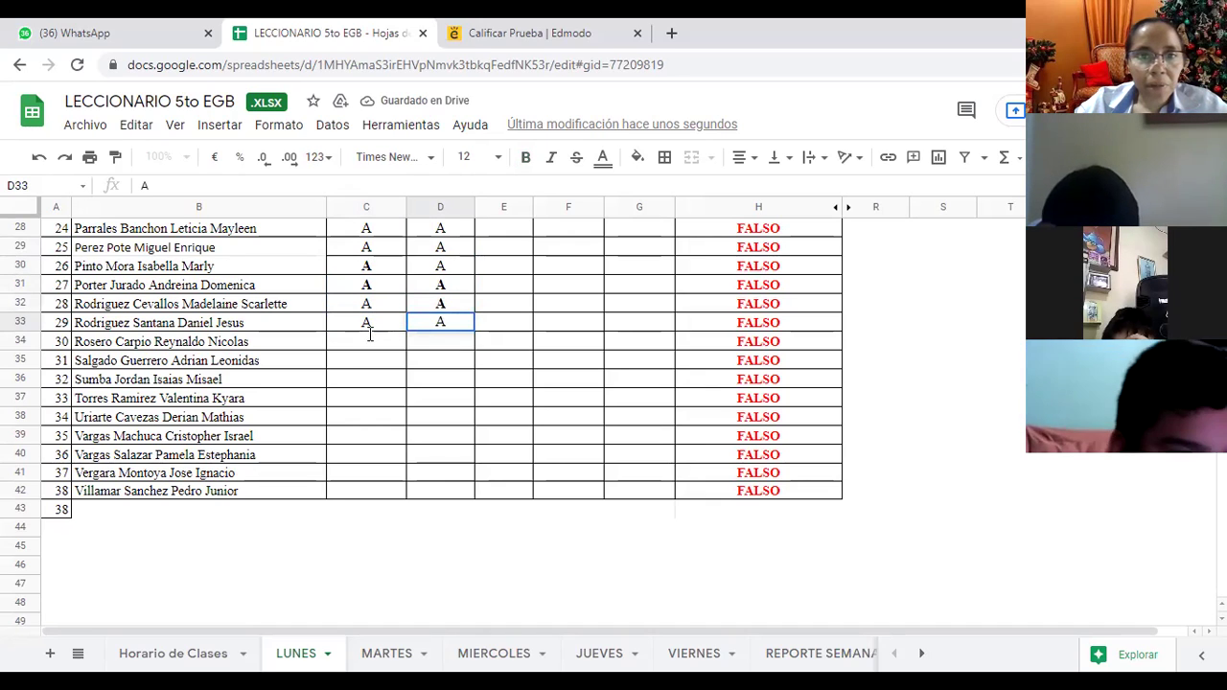
Step: Enter A under DHI and LENGUA Y LITERATURA for students 30 and 31 (C34:D35)
{"action": "left_click", "coordinate": [376, 341]}
{"action": "type", "text": "A"}
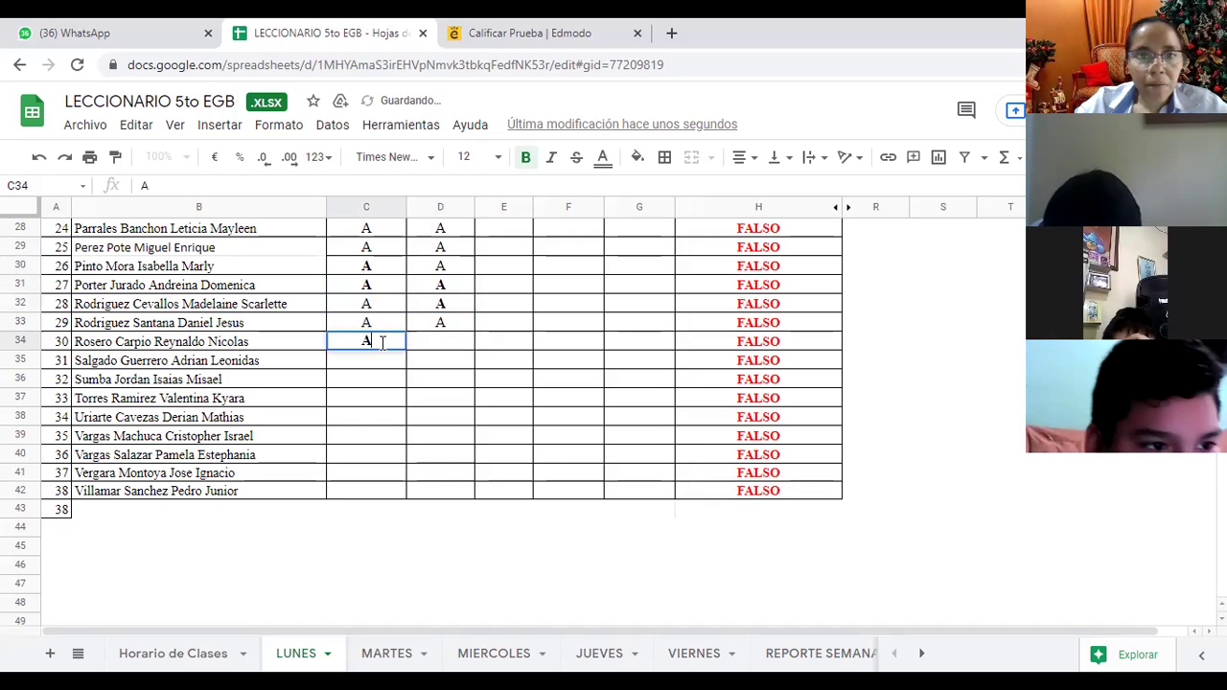
{"action": "left_click", "coordinate": [441, 343]}
{"action": "type", "text": "A"}
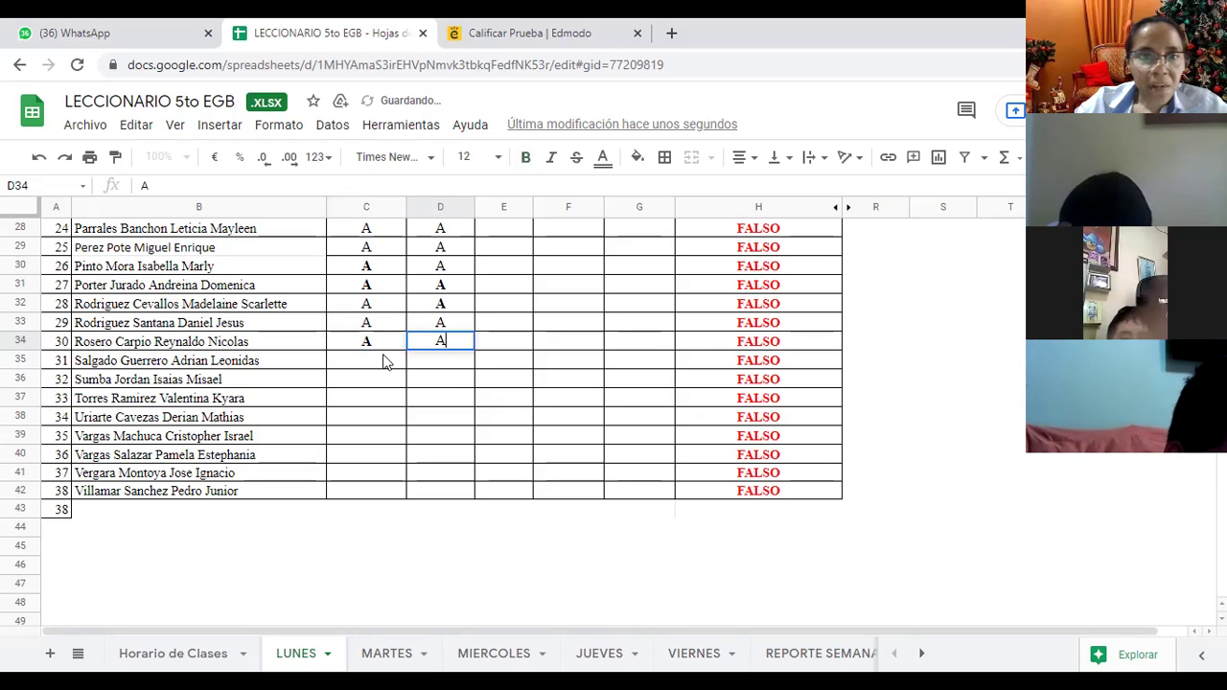
{"action": "left_click", "coordinate": [386, 357]}
{"action": "type", "text": "A"}
{"action": "left_click", "coordinate": [438, 366]}
{"action": "type", "text": "A"}
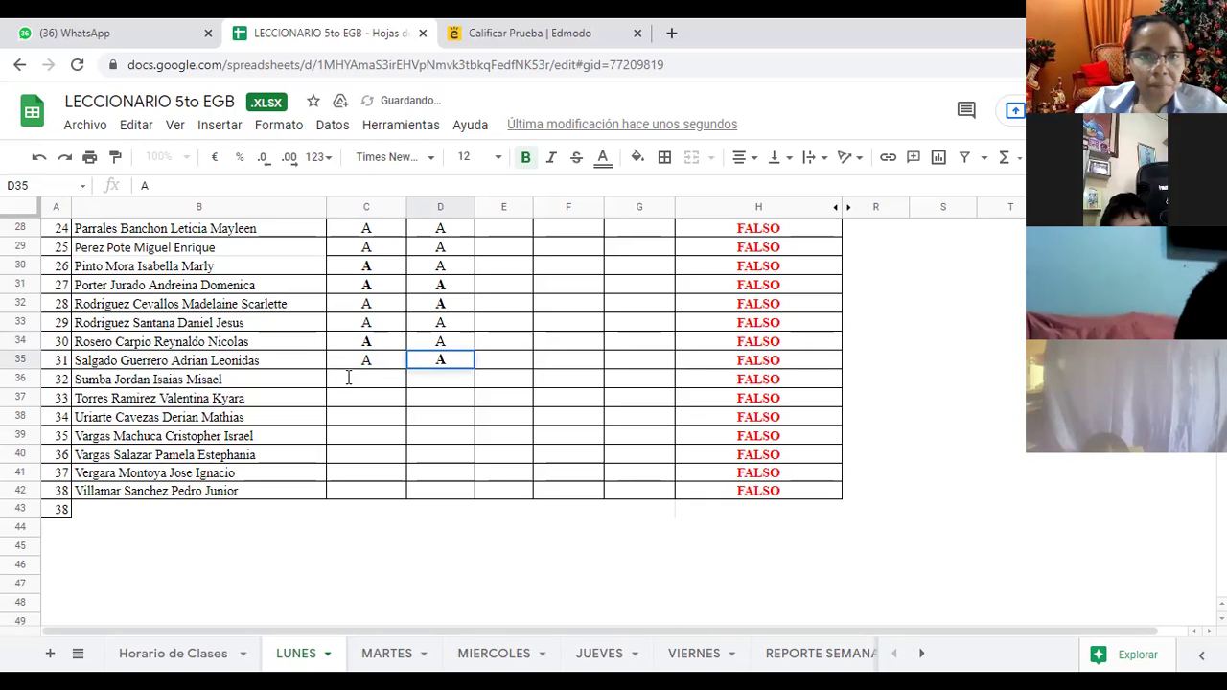
Step: Enter A under DHI and LENGUA Y LITERATURA for students 32 and 33 (C36:D37)
{"action": "left_click", "coordinate": [350, 378]}
{"action": "type", "text": "A"}
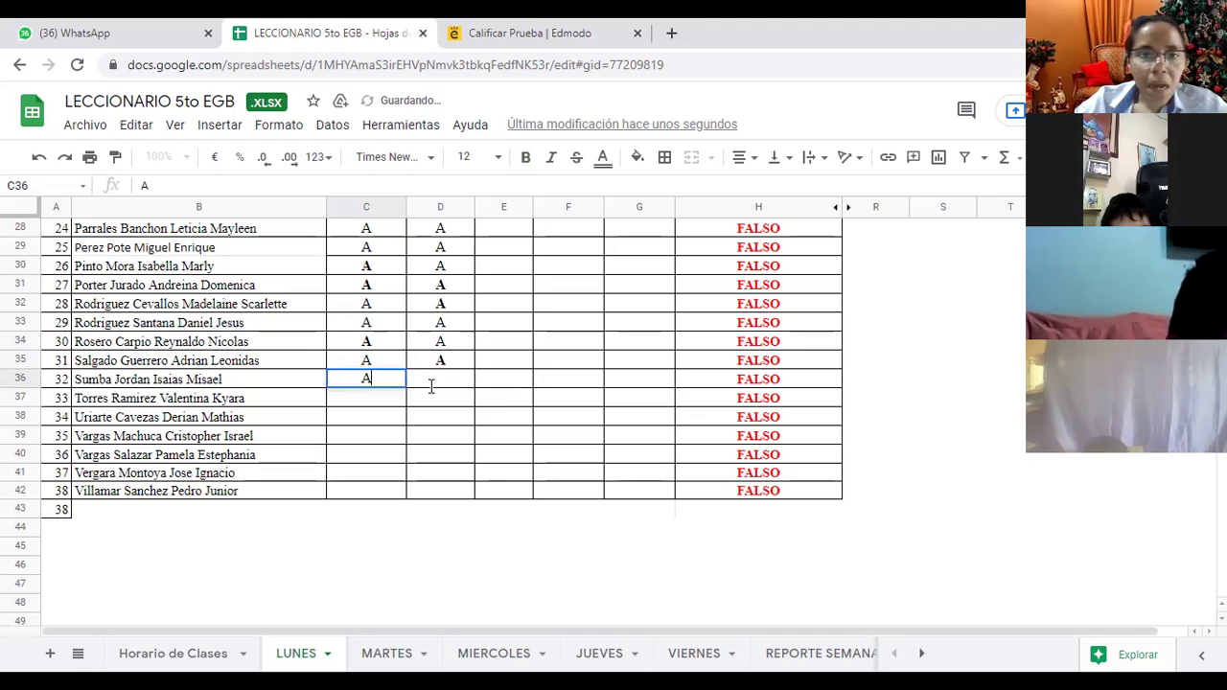
{"action": "left_click", "coordinate": [432, 383]}
{"action": "type", "text": "A"}
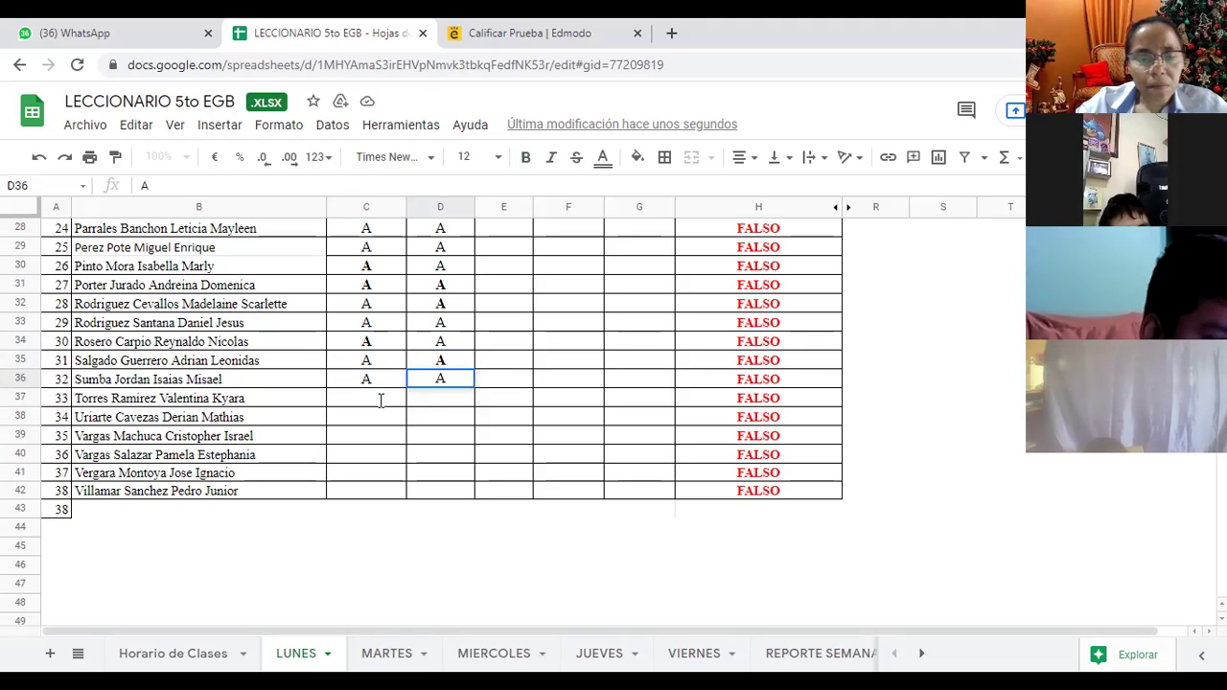
{"action": "left_click", "coordinate": [381, 401]}
{"action": "type", "text": "A"}
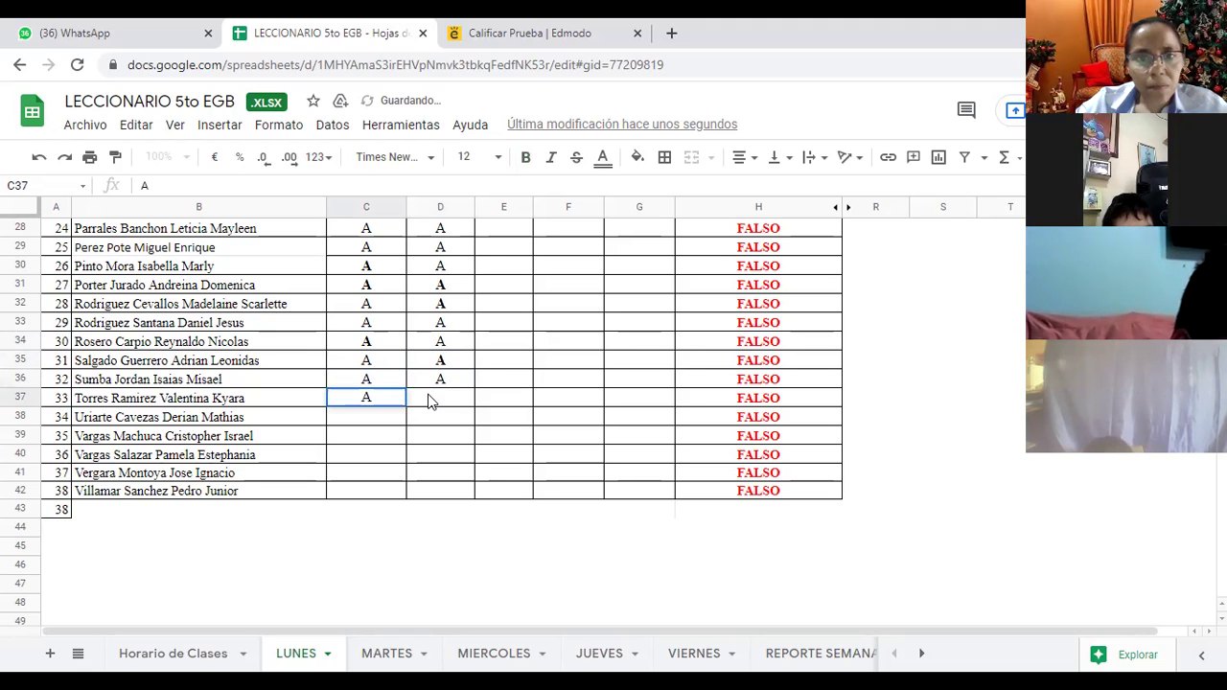
{"action": "key", "text": "Tab"}
{"action": "type", "text": "A"}
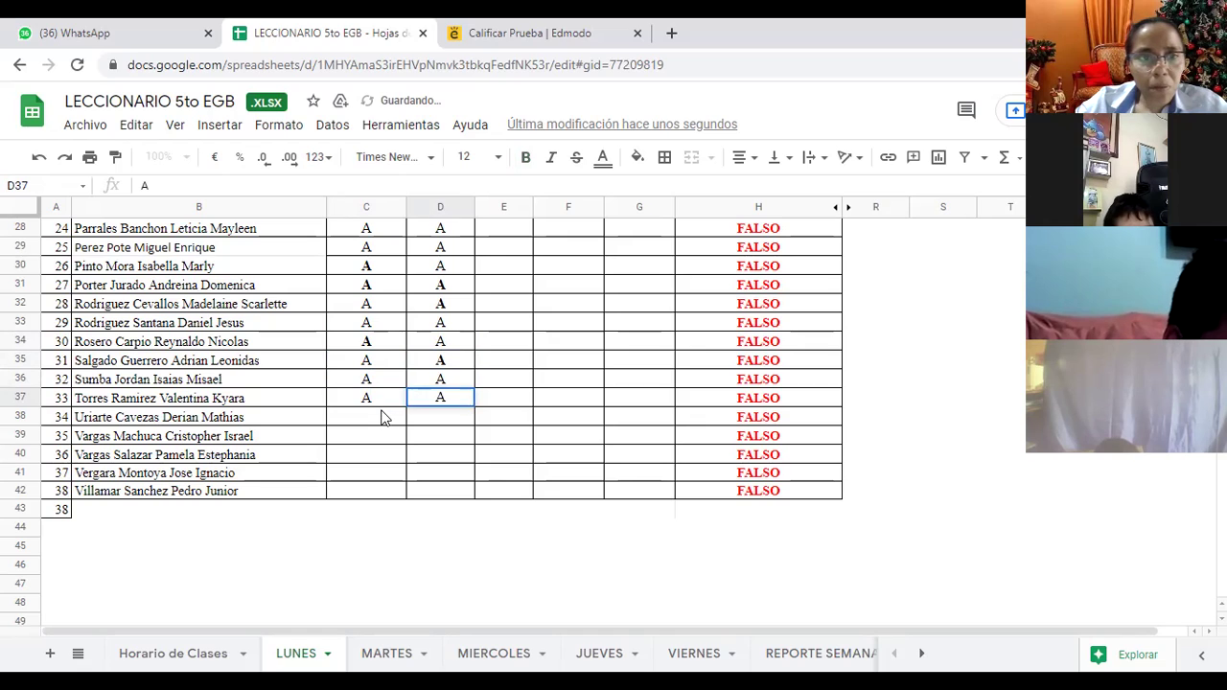
Step: Enter A under DHI and LENGUA Y LITERATURA for students 34 and 35 (C38:D39)
{"action": "left_click", "coordinate": [380, 417]}
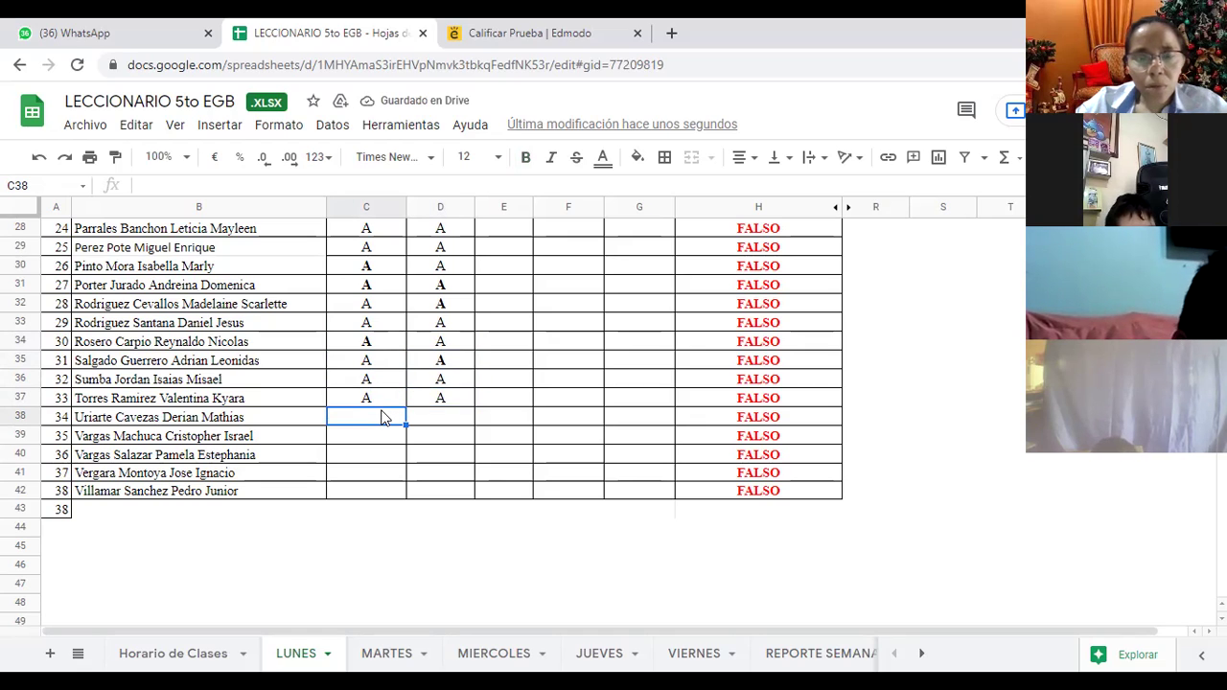
{"action": "type", "text": "A"}
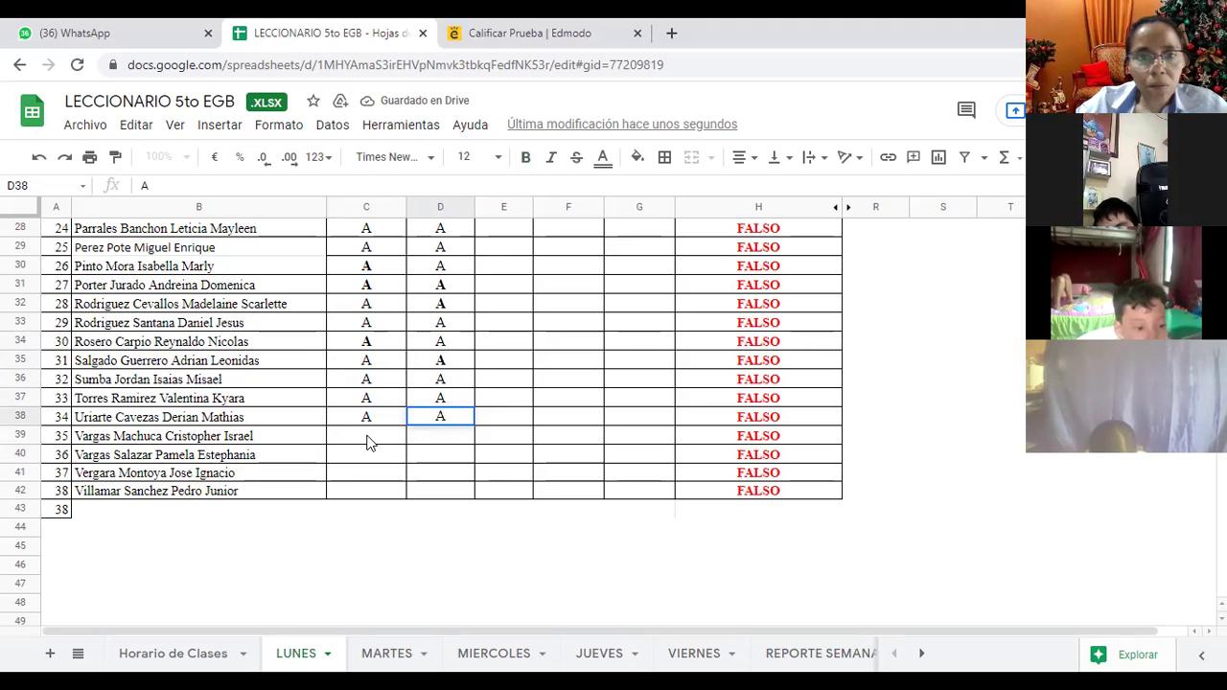
{"action": "left_click", "coordinate": [368, 436]}
{"action": "type", "text": "A"}
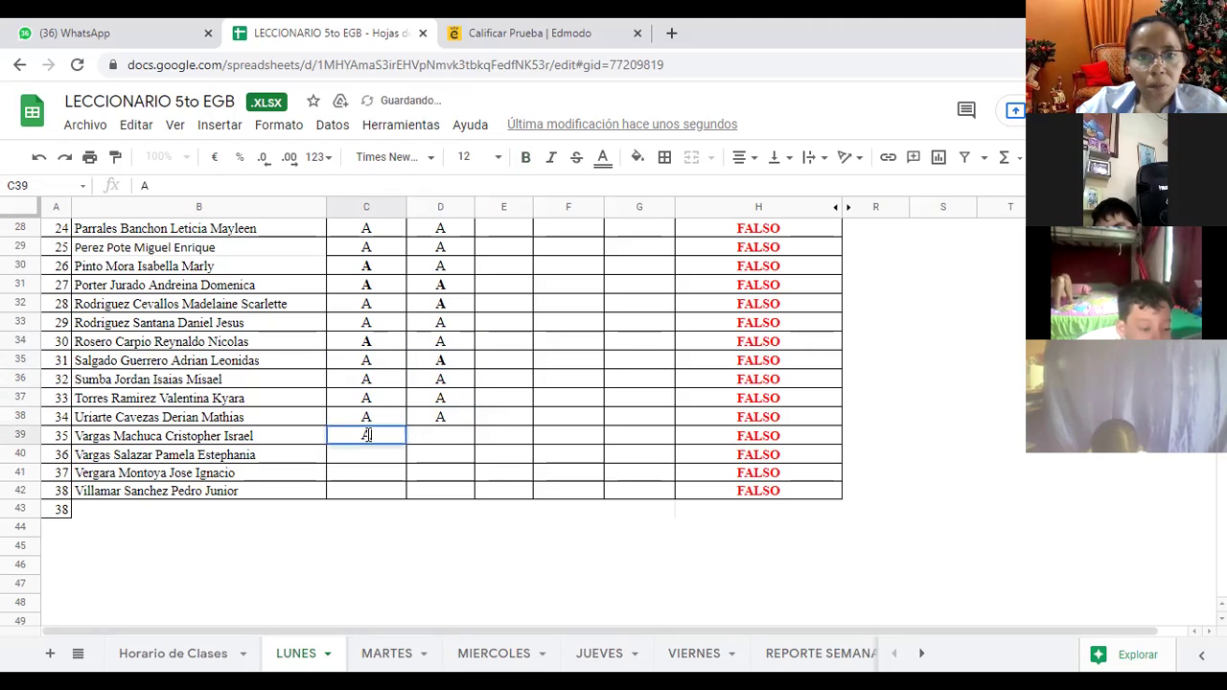
{"action": "left_click", "coordinate": [429, 439]}
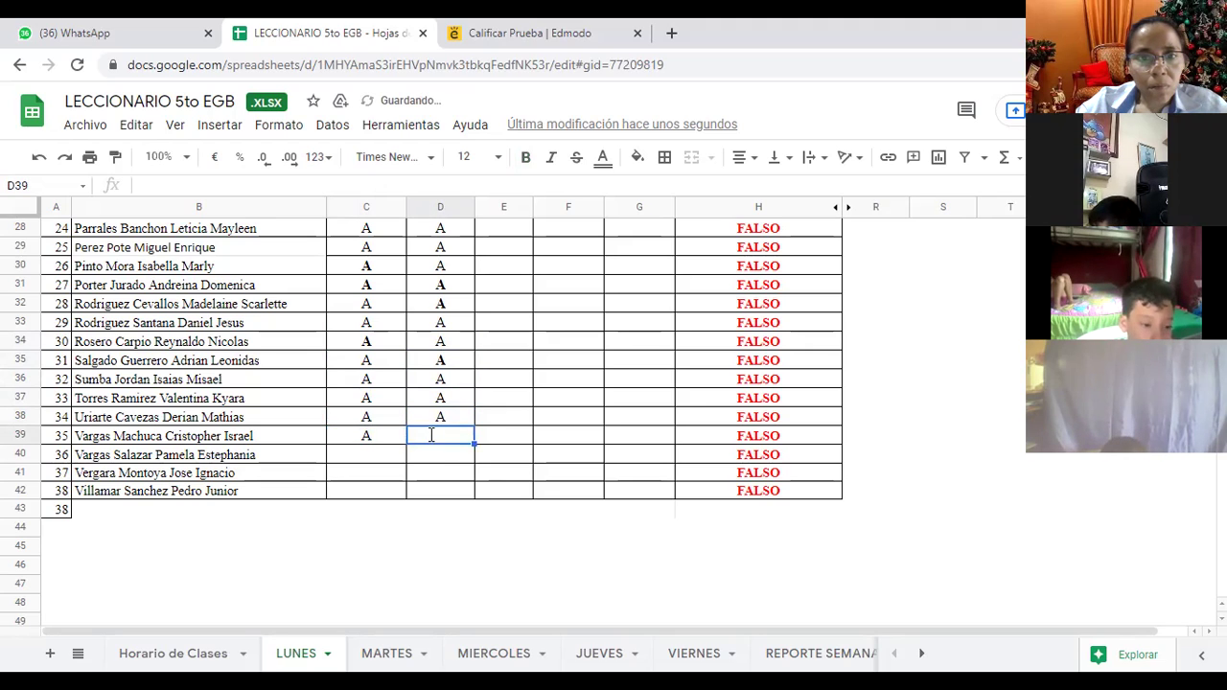
Step: Enter A under DHI and LENGUA Y LITERATURA for student 36 (C40:D40)
{"action": "left_click", "coordinate": [370, 455]}
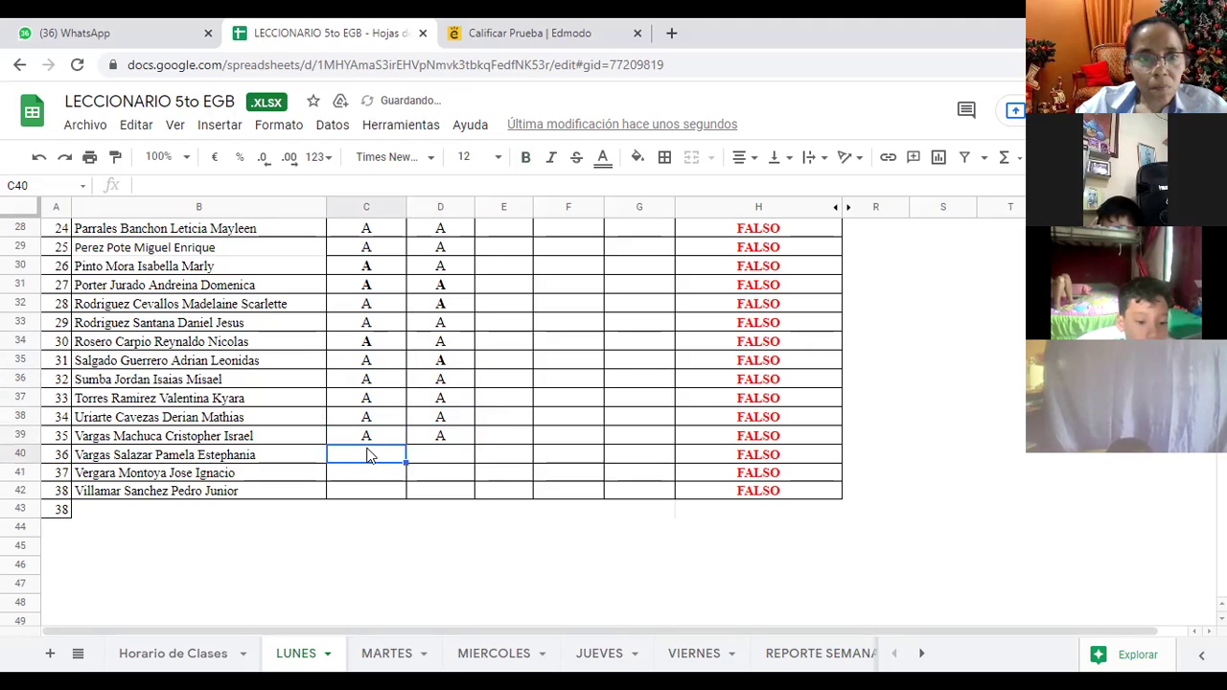
{"action": "type", "text": "A"}
{"action": "left_click", "coordinate": [422, 456]}
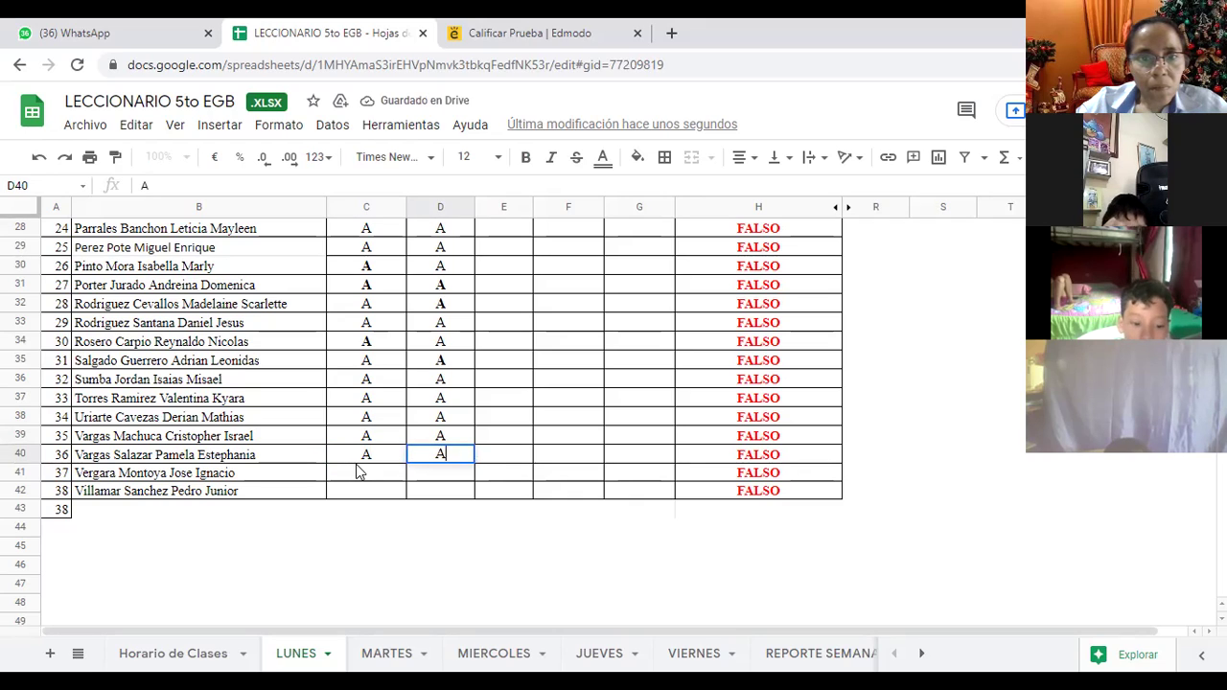
Step: Enter A under DHI for students 37 and 38 (C41:C42) and under LENGUA Y LITERATURA for student 37 (D41)
{"action": "left_click", "coordinate": [365, 476]}
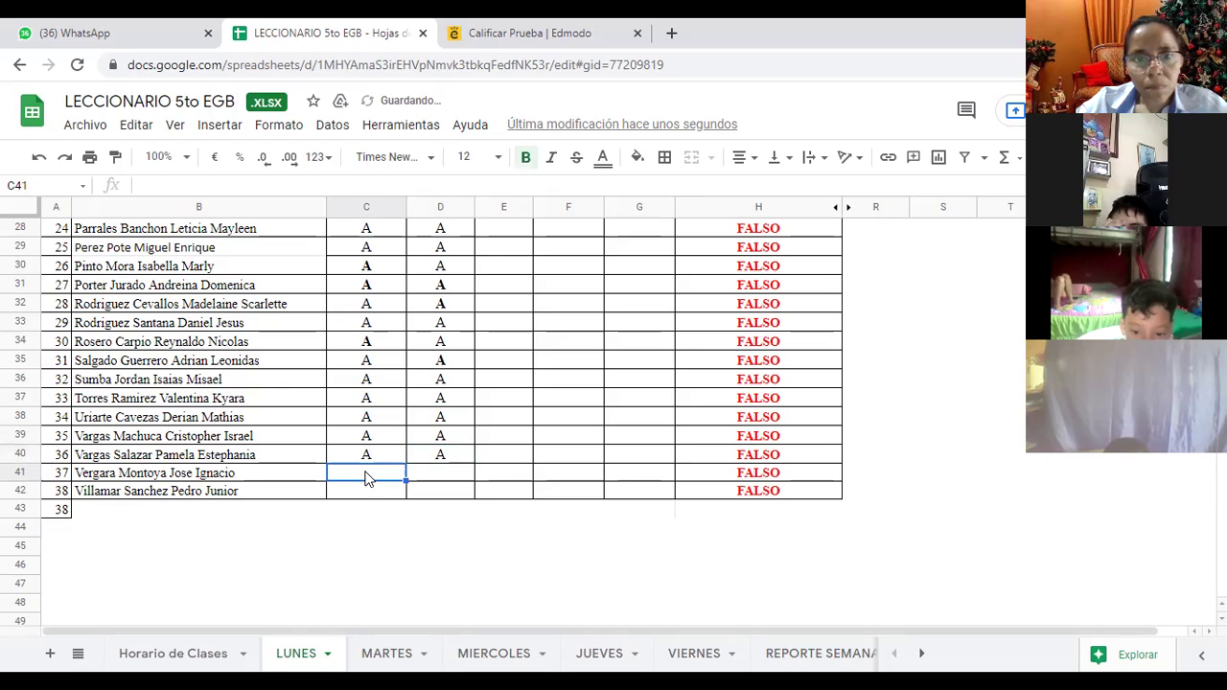
{"action": "left_click", "coordinate": [366, 490]}
{"action": "type", "text": "A"}
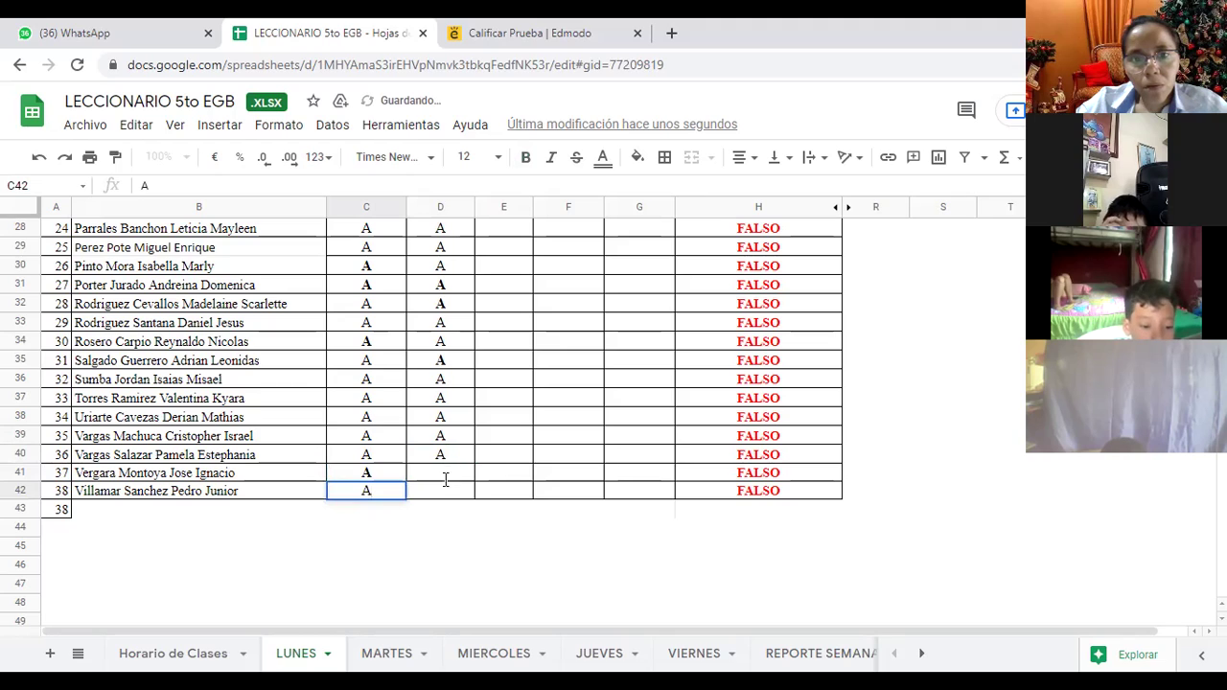
{"action": "left_click", "coordinate": [445, 477]}
{"action": "type", "text": "A"}
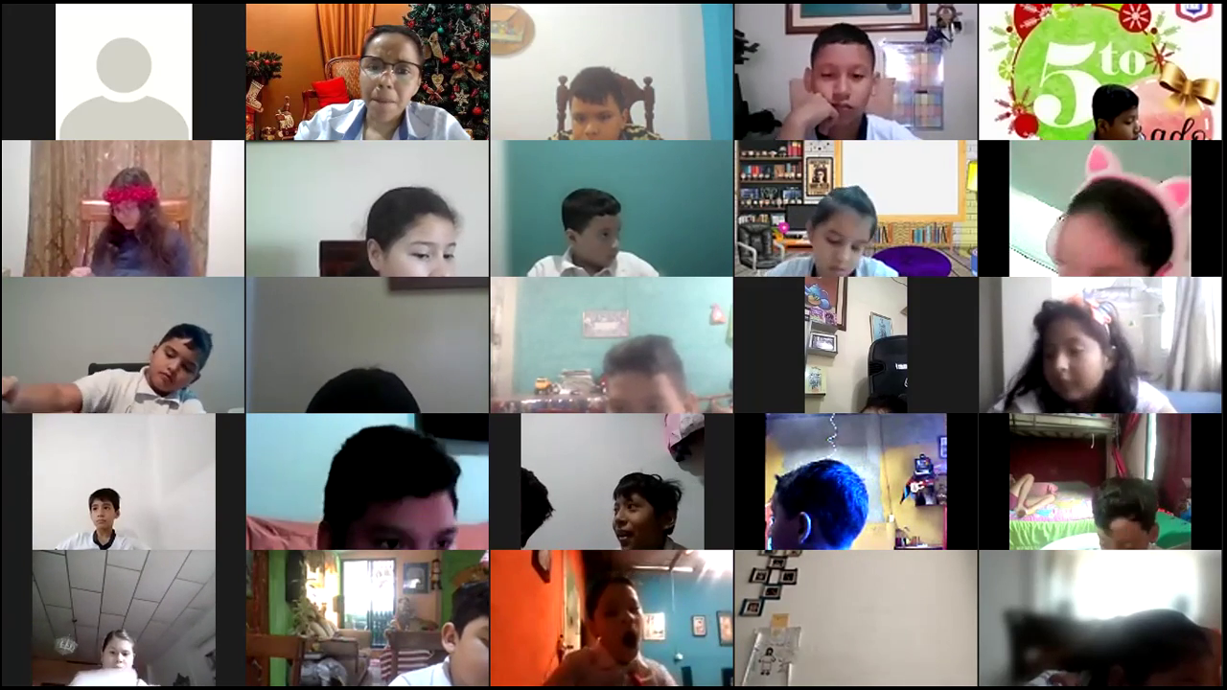
Step: Read through the Pueblos y nacionalidades de Ecuador worksheet in Microsoft Word down to the photos of the nationalities
{"action": "scroll", "coordinate": [766, 539], "scroll_direction": "down", "scroll_amount": 2}
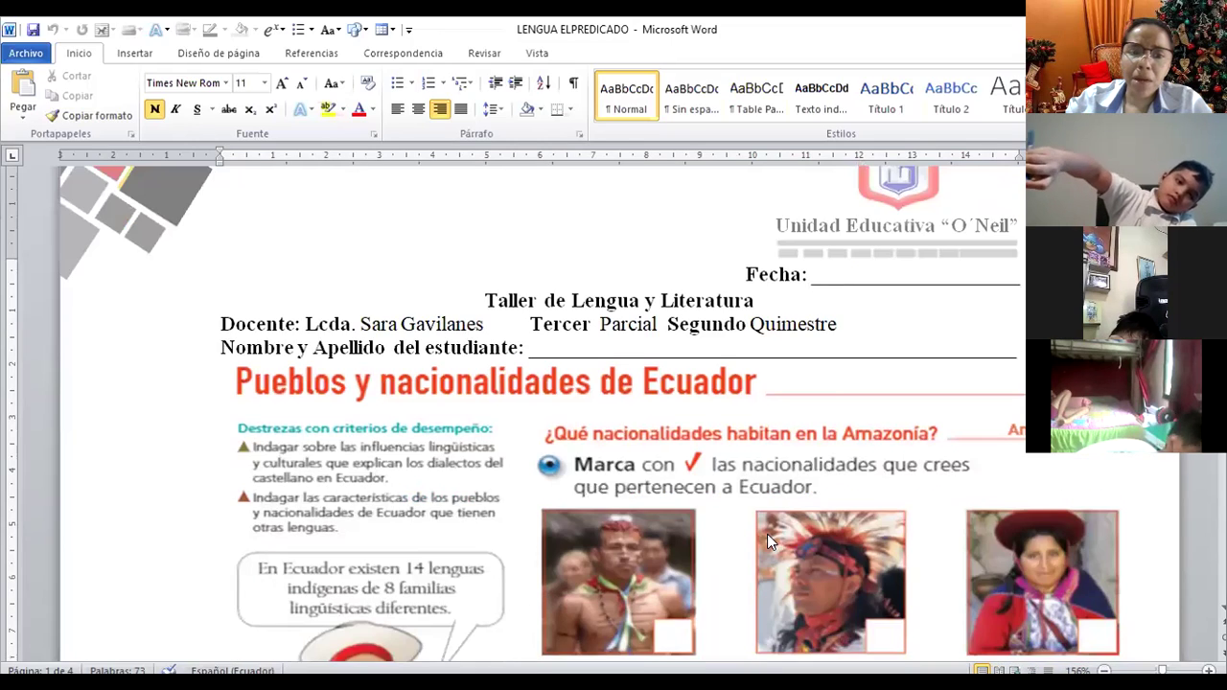
{"action": "scroll", "coordinate": [751, 520], "scroll_direction": "down", "scroll_amount": 1}
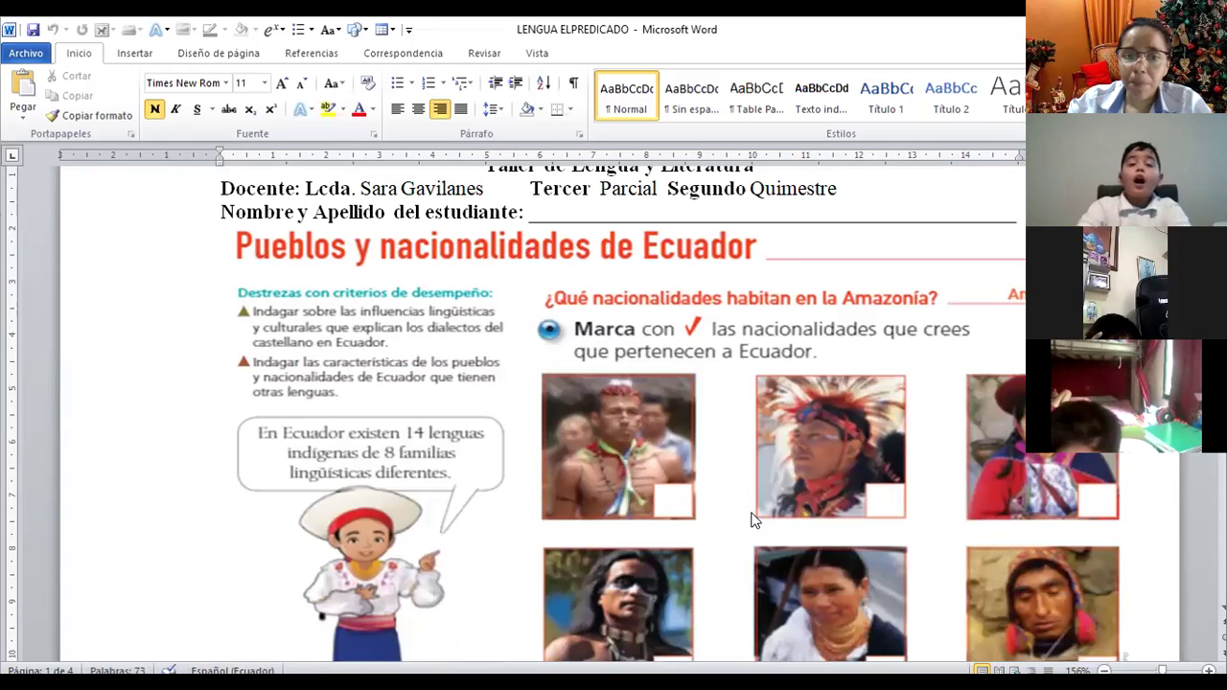
{"action": "scroll", "coordinate": [751, 521], "scroll_direction": "down", "scroll_amount": 1}
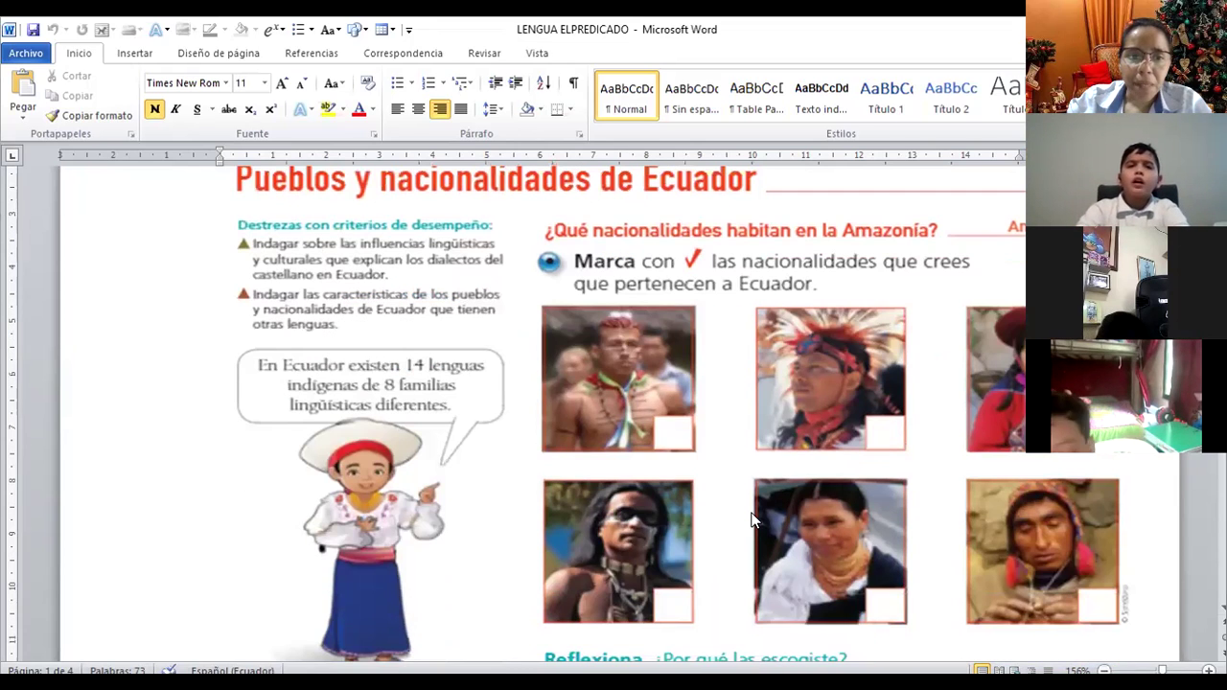